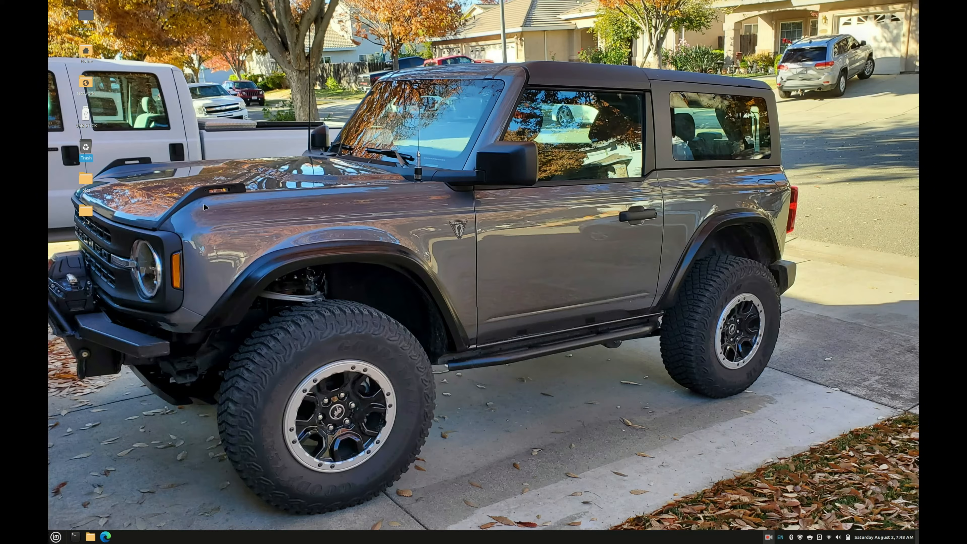
- Launch Inkscape and create a new blank document
left_click(55, 537)
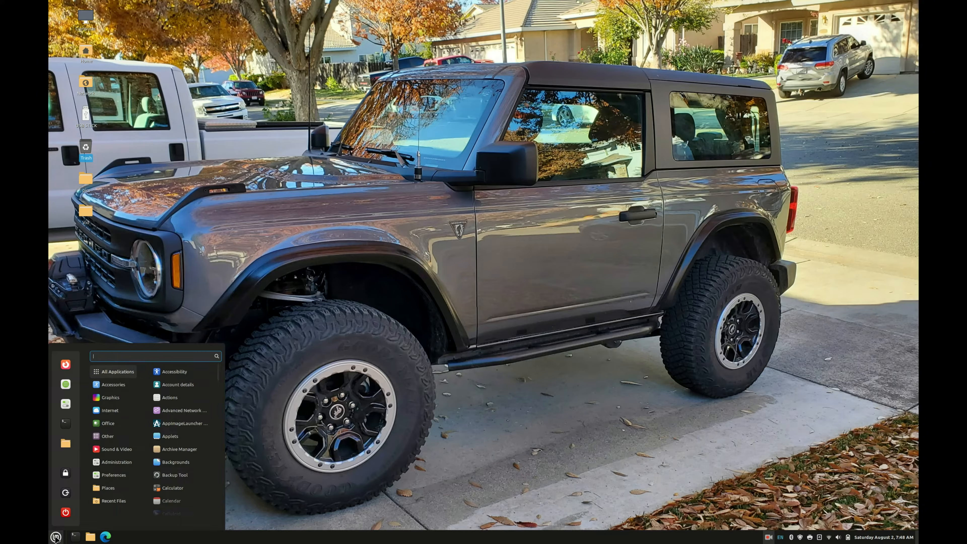
mouse_move(133, 399)
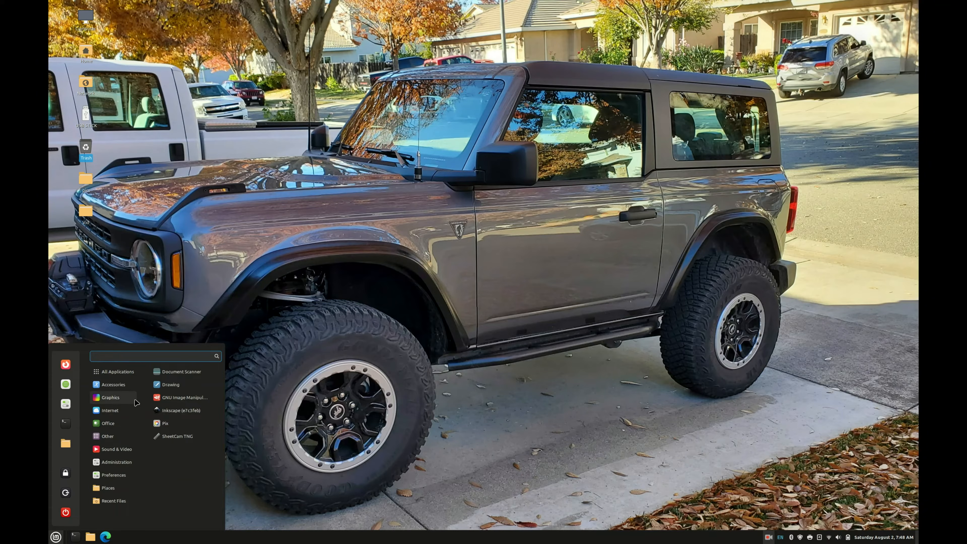
left_click(169, 411)
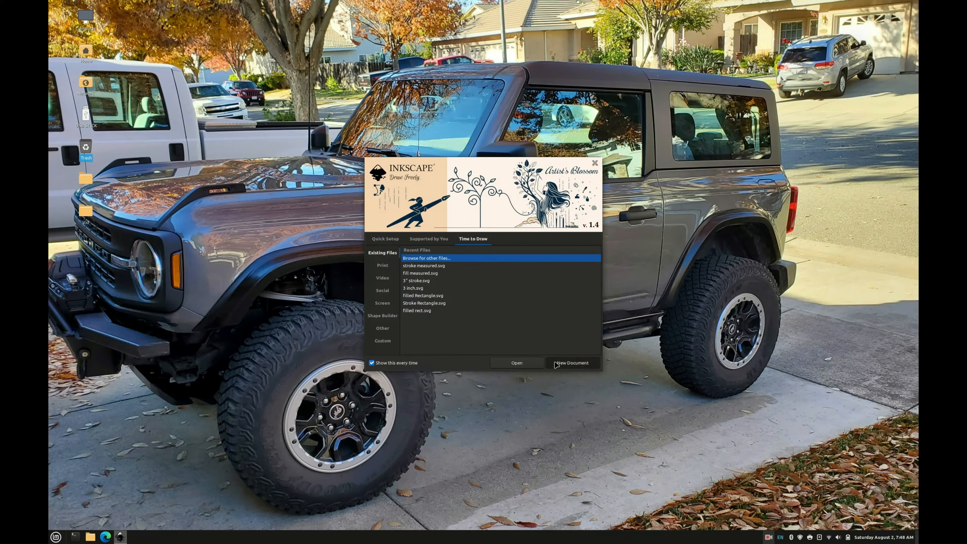
left_click(555, 365)
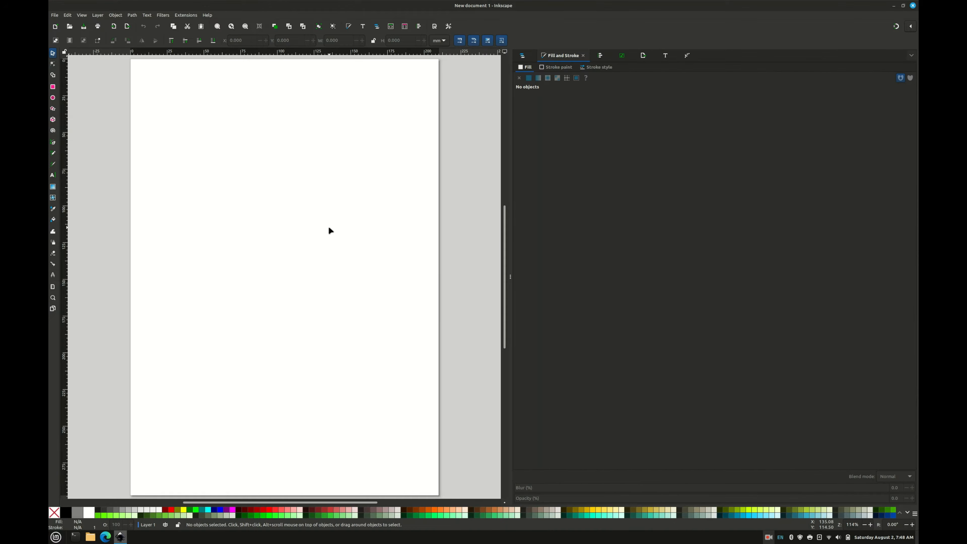
- Set the page format to US Letter and the document's display units to inches
left_click(54, 14)
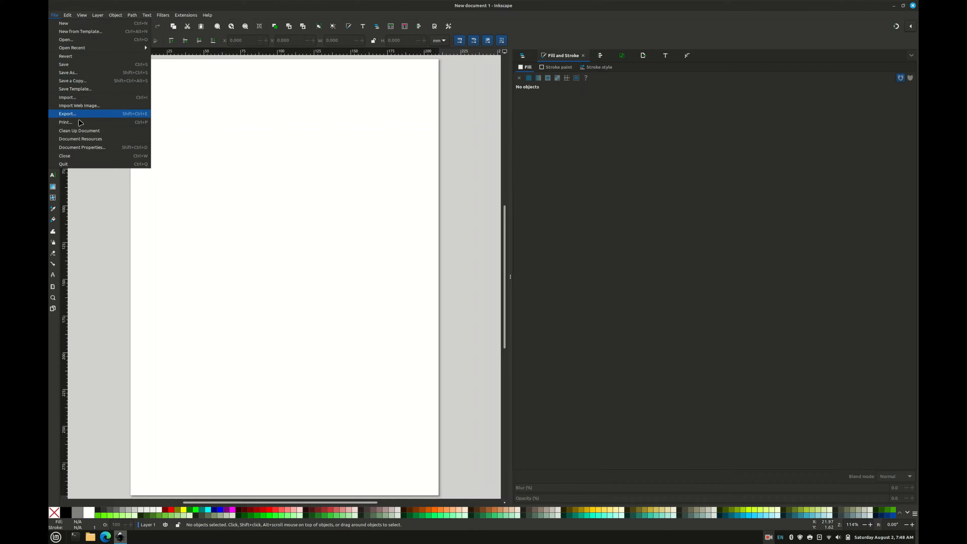
left_click(84, 146)
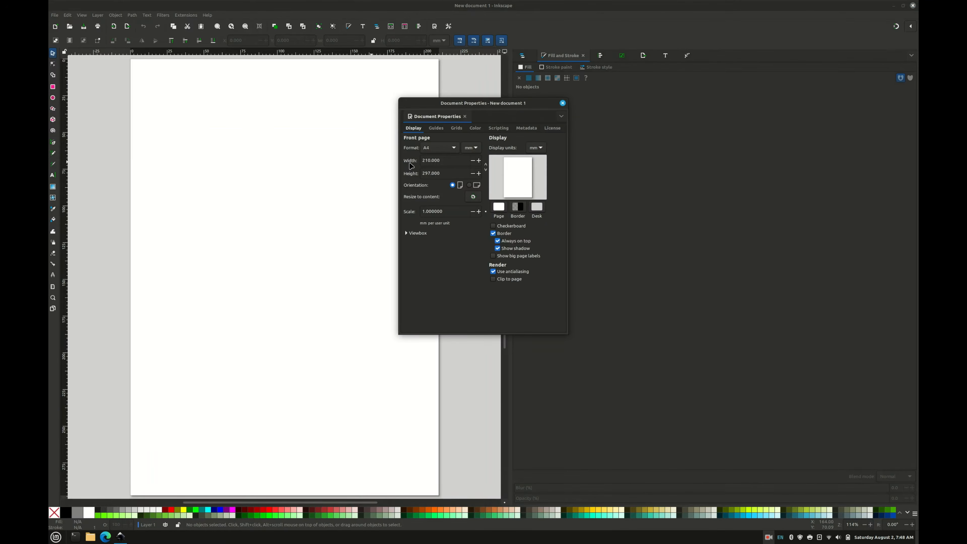
left_click(456, 152)
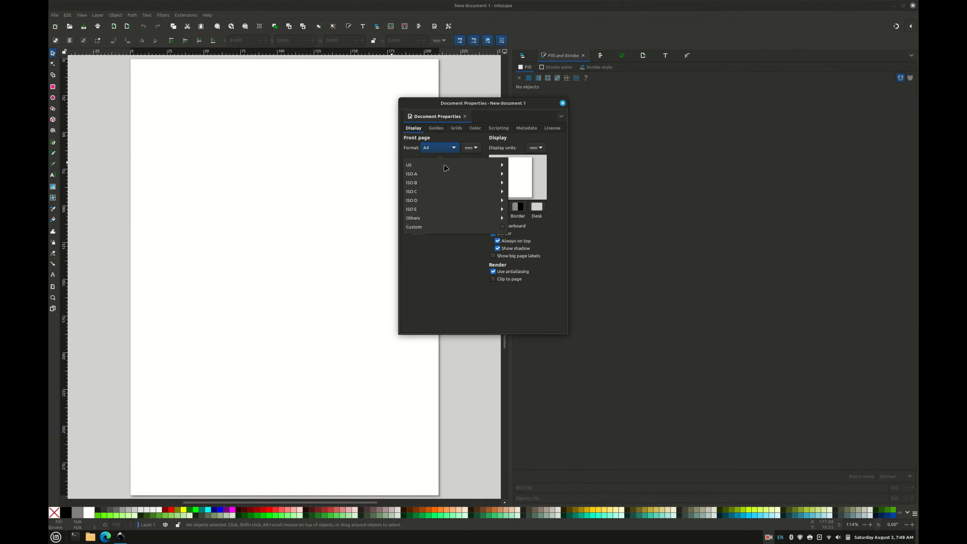
left_click(438, 176)
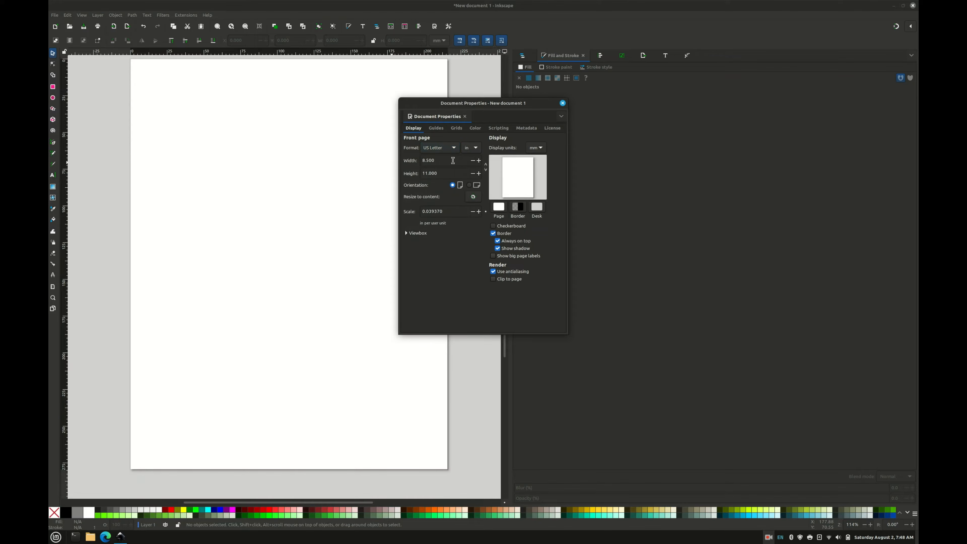
left_click(542, 148)
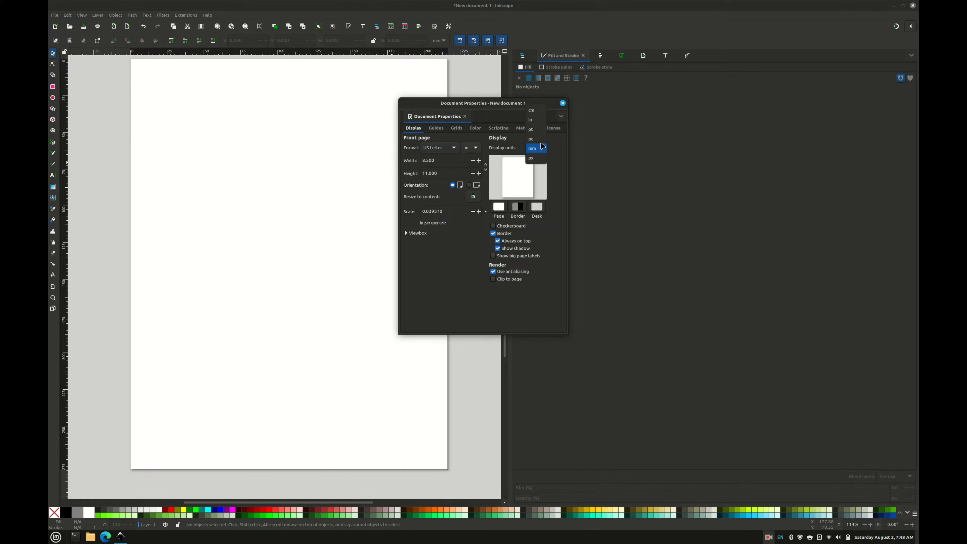
left_click(542, 120)
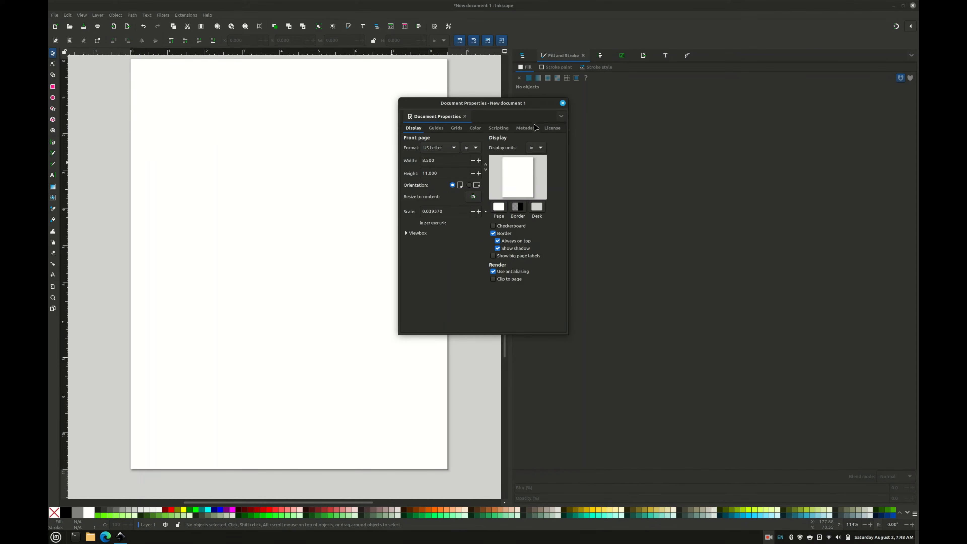
left_click(563, 103)
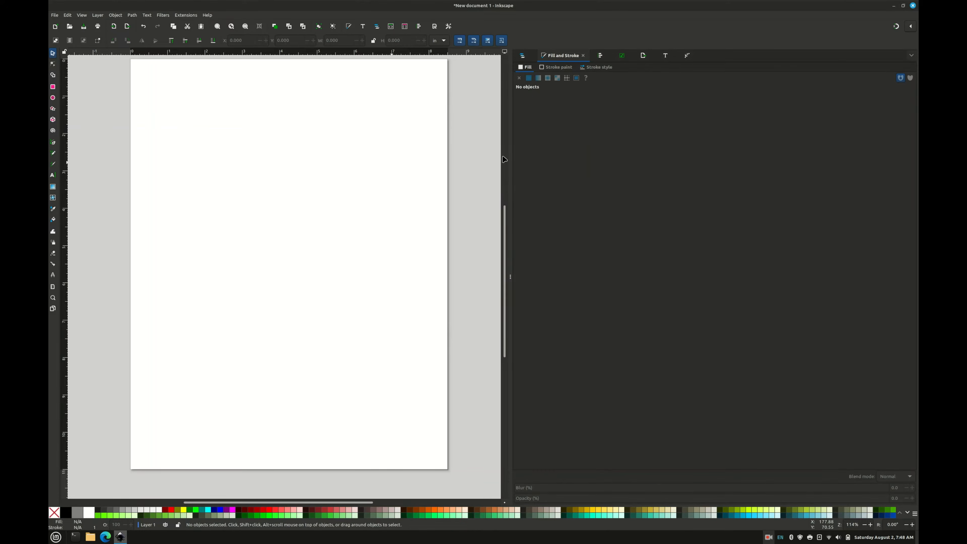
- Draw a black rectangle about 2.58 in wide and 0.52 in high in the upper part of the page
left_click_drag(510, 276, 523, 276)
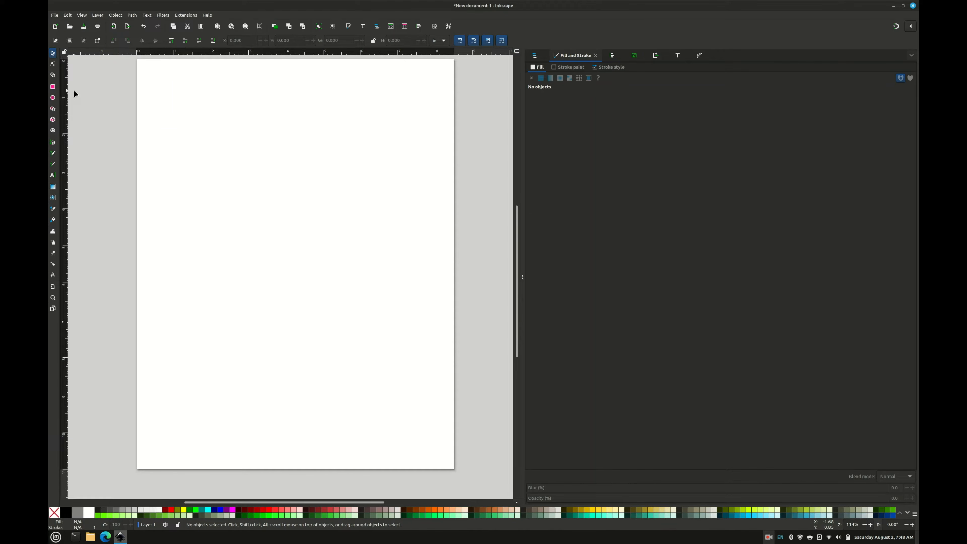
left_click(53, 87)
left_click_drag(195, 99, 292, 120)
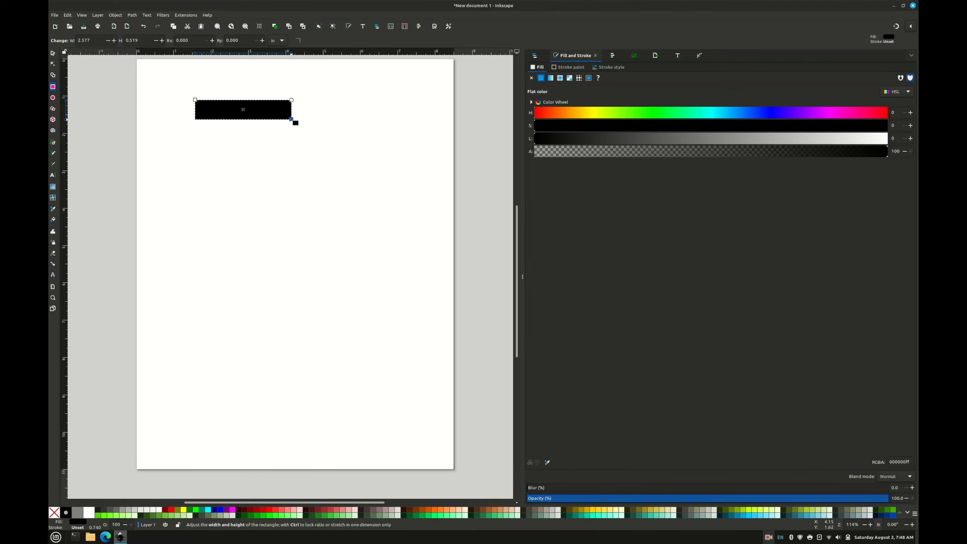
- Switch the rectangle's stroke width unit to inches and set the width to 0.035 in
left_click(608, 69)
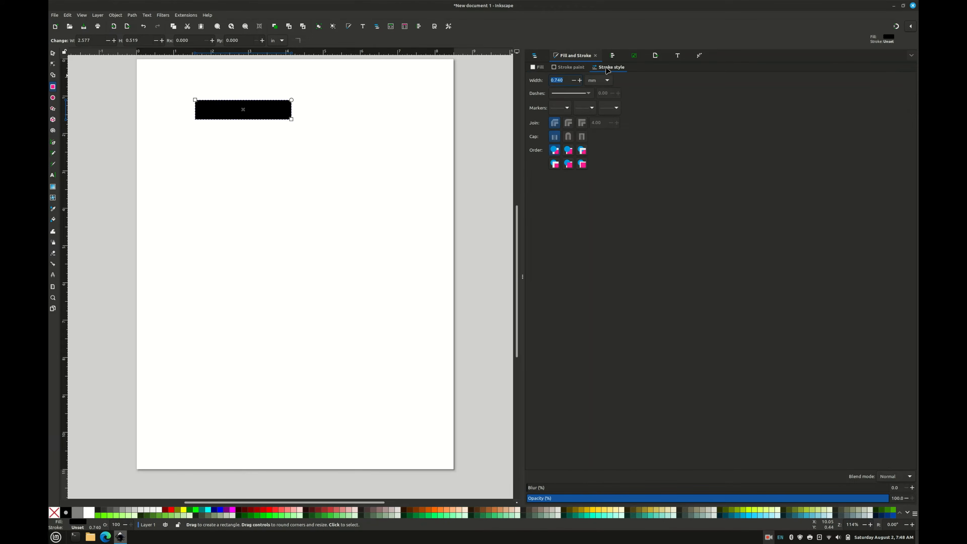
left_click(595, 80)
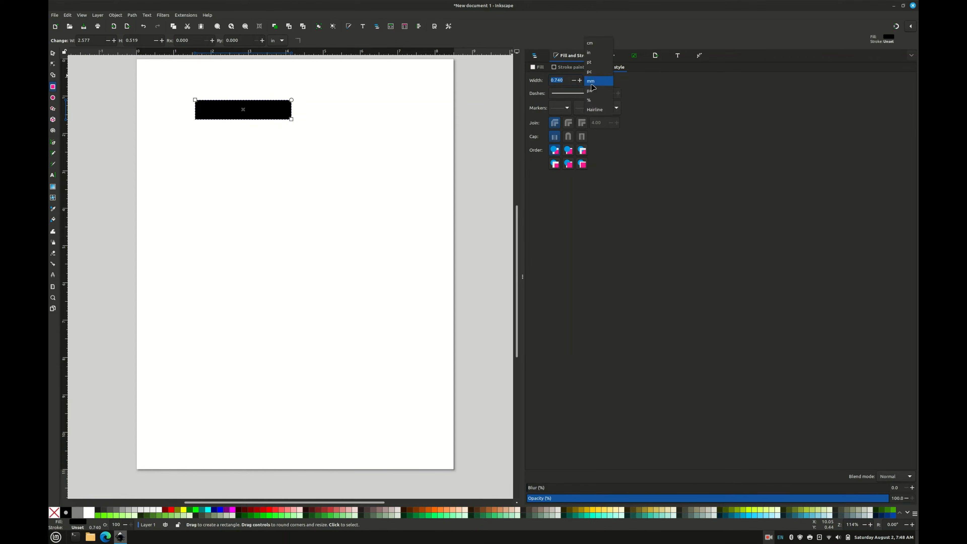
left_click(589, 52)
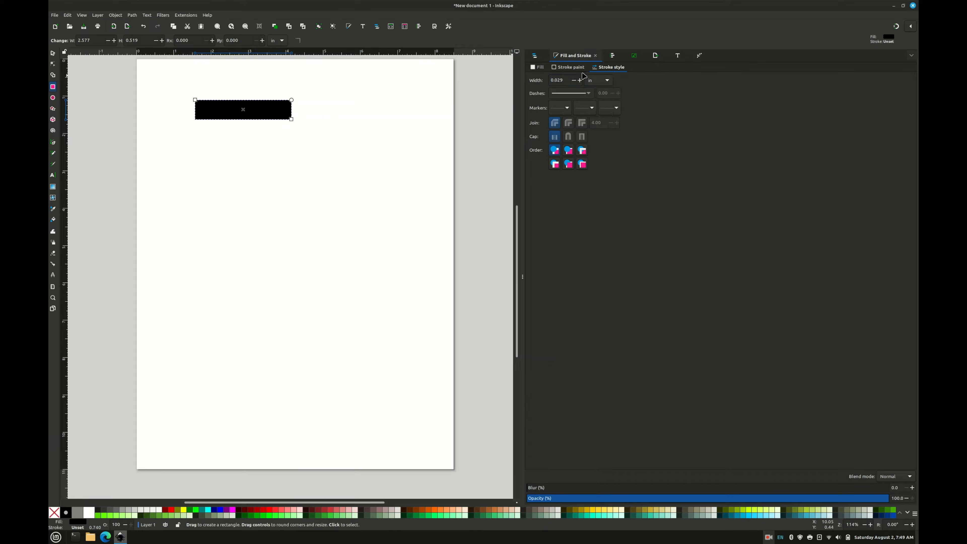
left_click(567, 80)
key("BackSpace")
key("BackSpace")
key("BackSpace")
key("BackSpace")
key("BackSpace")
- Set the rectangle's height to 0.5 in and its width to 3 in with the Selector tool
left_click(53, 54)
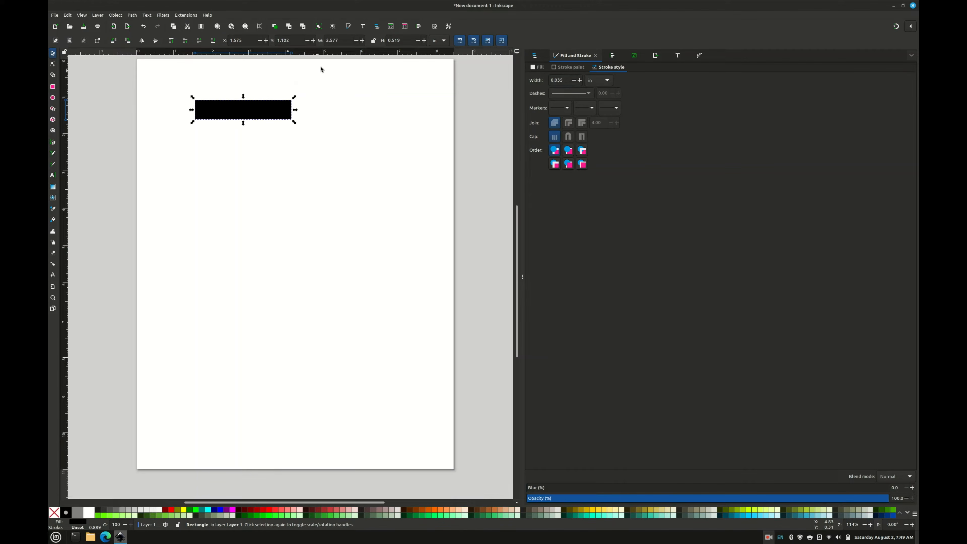
left_click(406, 40)
key("BackSpace")
key("BackSpace")
left_click_drag(342, 39, 323, 41)
type("3")
key("Return")
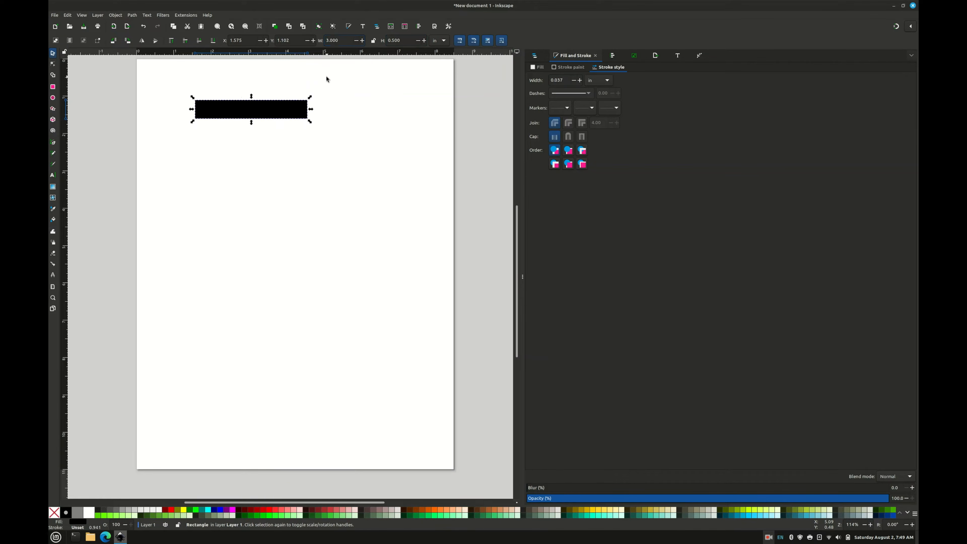
left_click(326, 75)
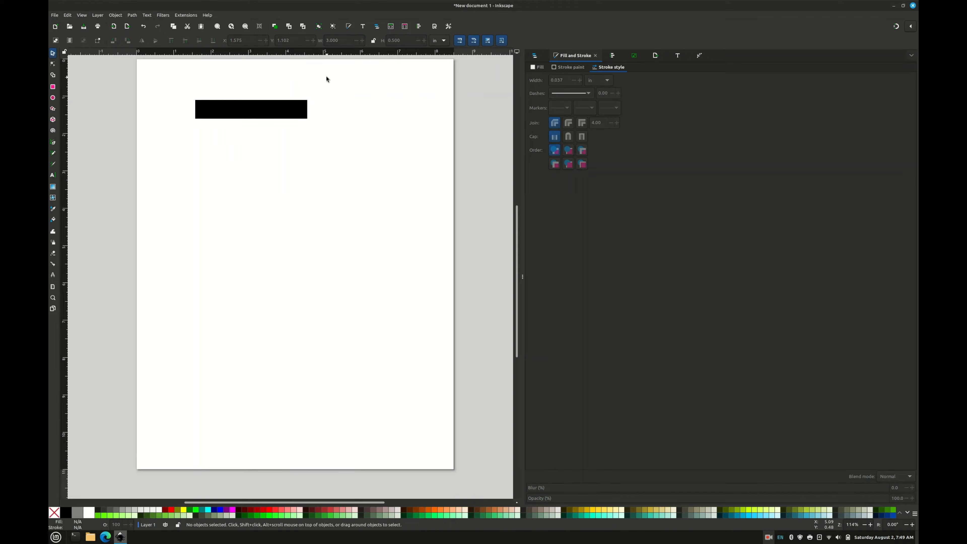
- Give the rectangle a flat black stroke and remove its fill
left_click(297, 113)
left_click(582, 68)
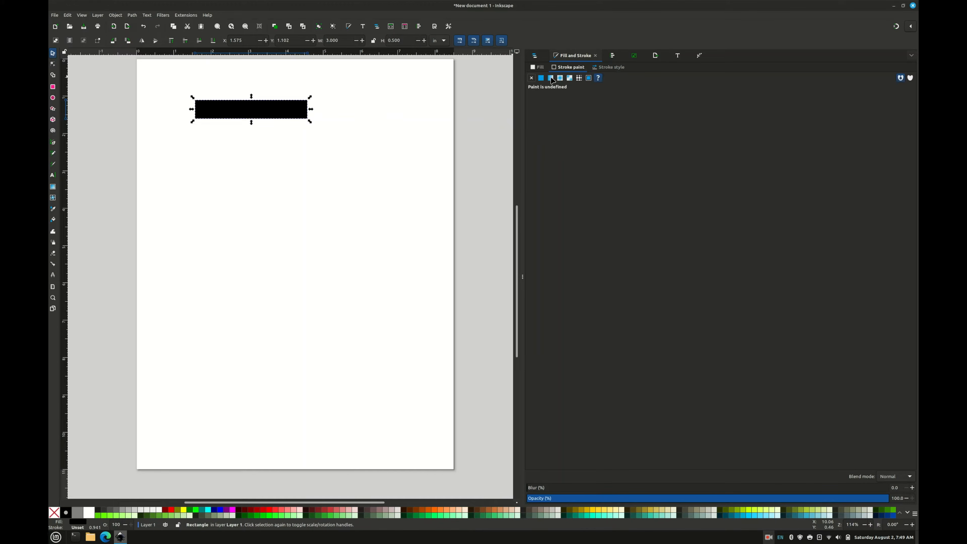
left_click(542, 78)
left_click(538, 67)
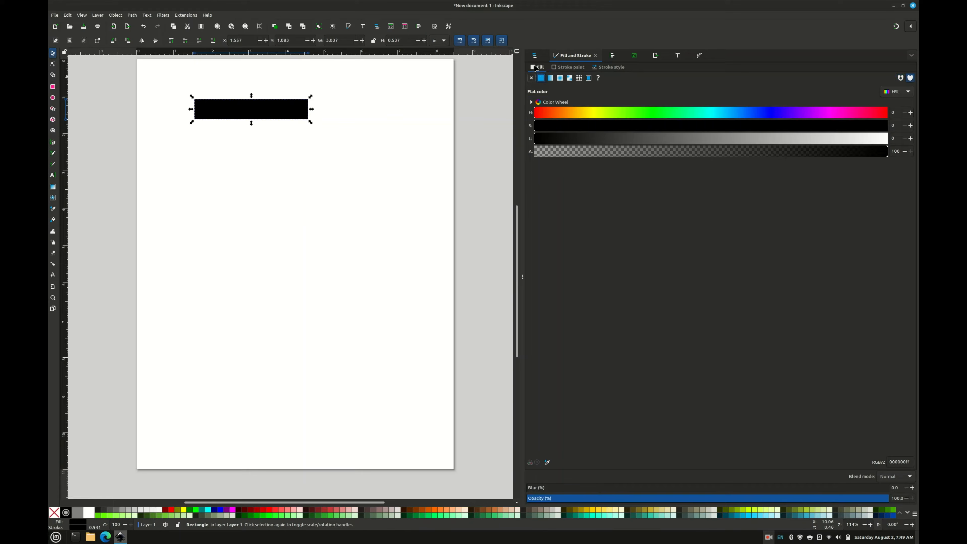
left_click(531, 78)
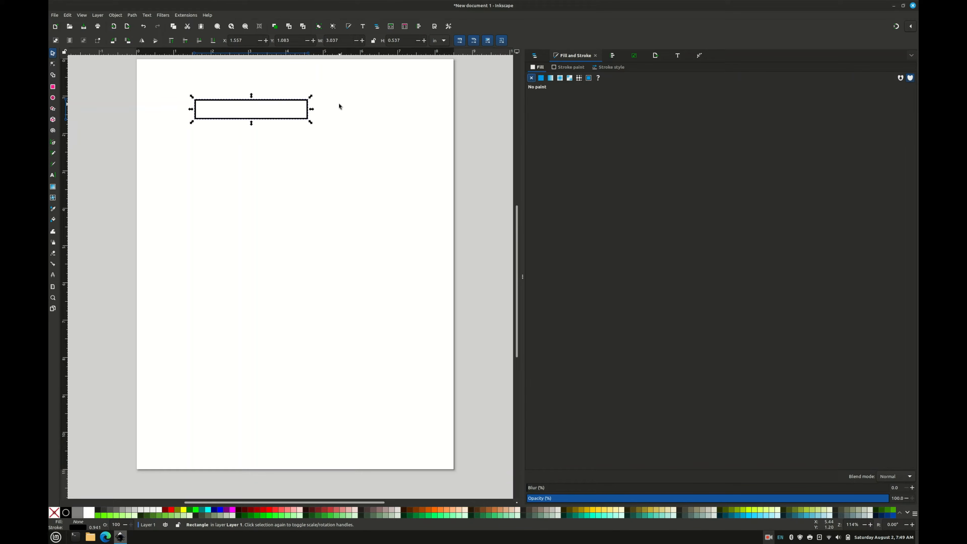
- Resize the outlined rectangle to an overall 3 in wide by 0.5 in high
double_click(402, 39)
type("5")
double_click(340, 39)
type("0")
key("Return")
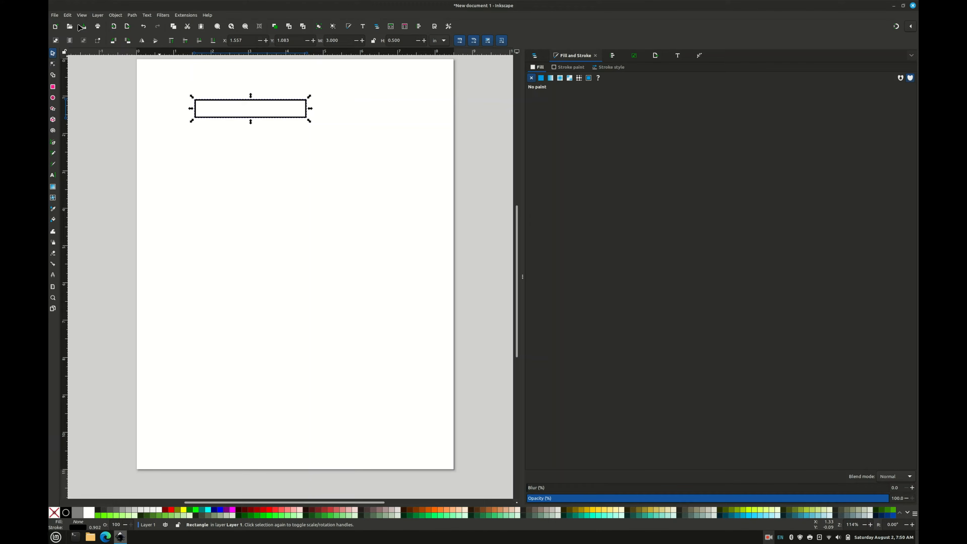
- Save the drawing to the Desktop as an Inkscape SVG named "stroke measured"
left_click(55, 14)
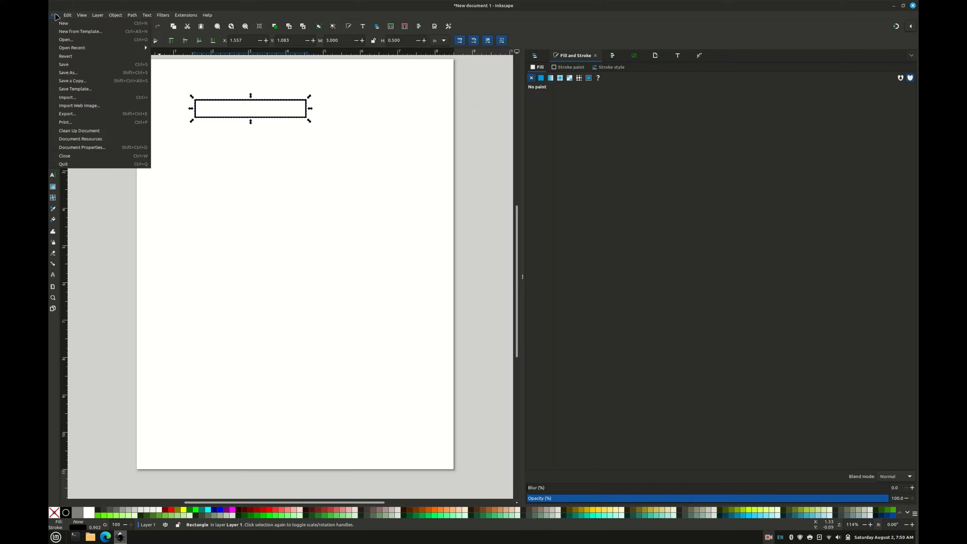
left_click(67, 72)
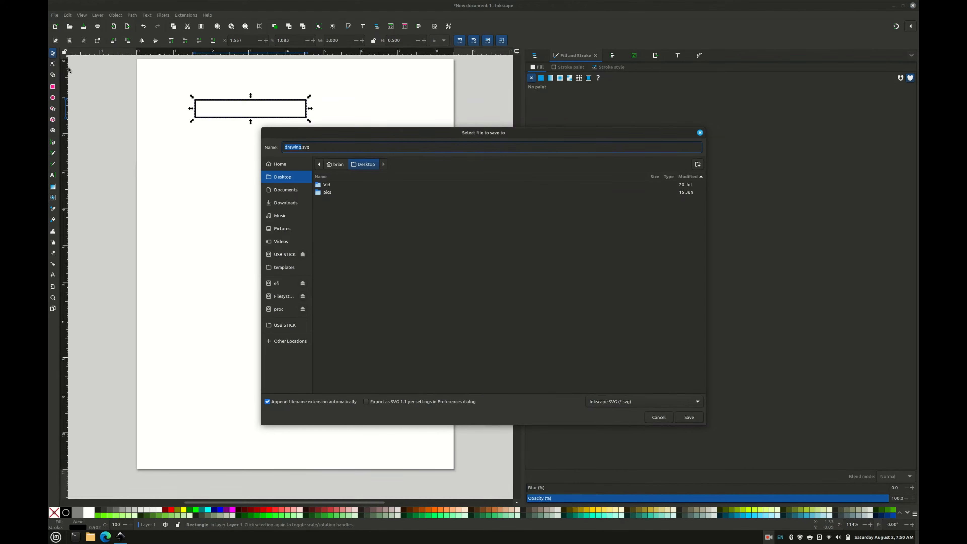
type("stroke measured")
left_click(686, 417)
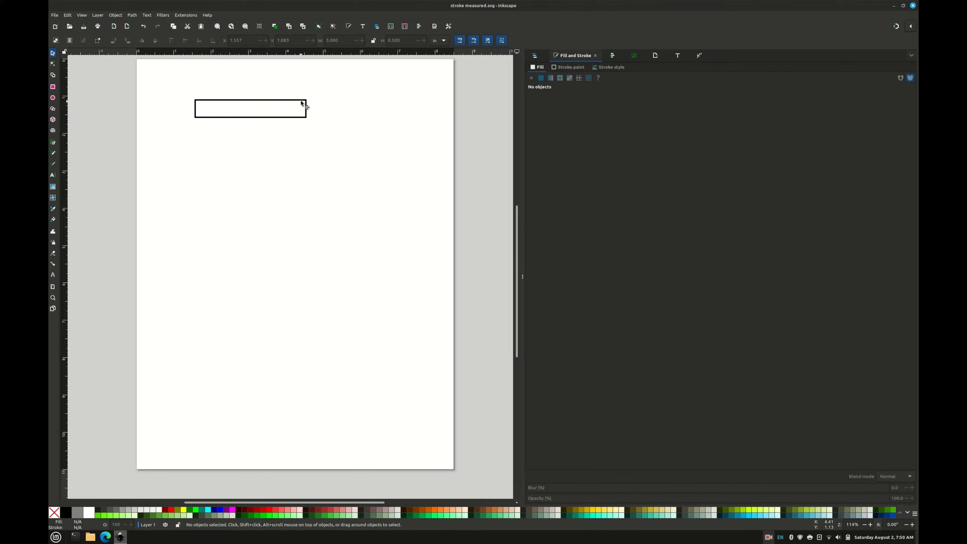
- Give the rectangle a flat black fill and remove its stroke
left_click(545, 78)
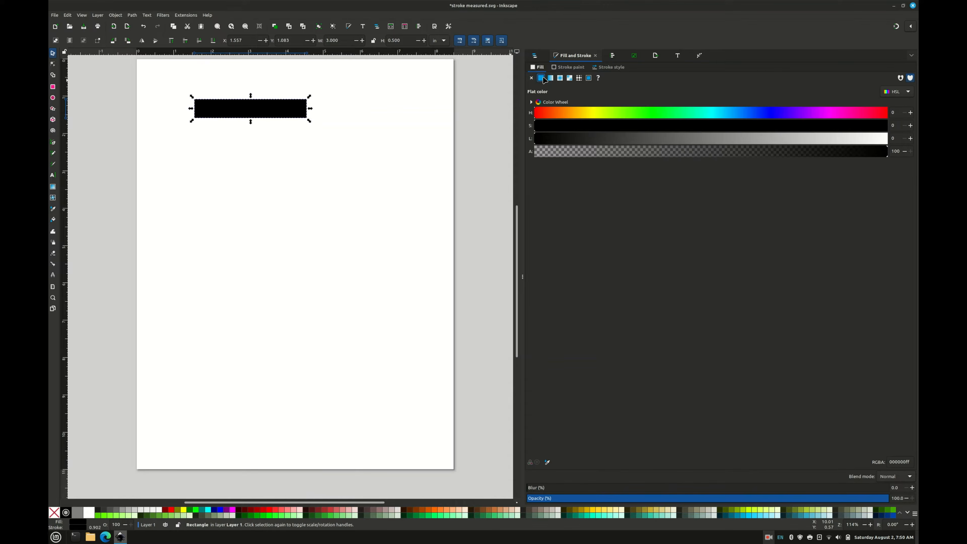
left_click(568, 67)
left_click(531, 78)
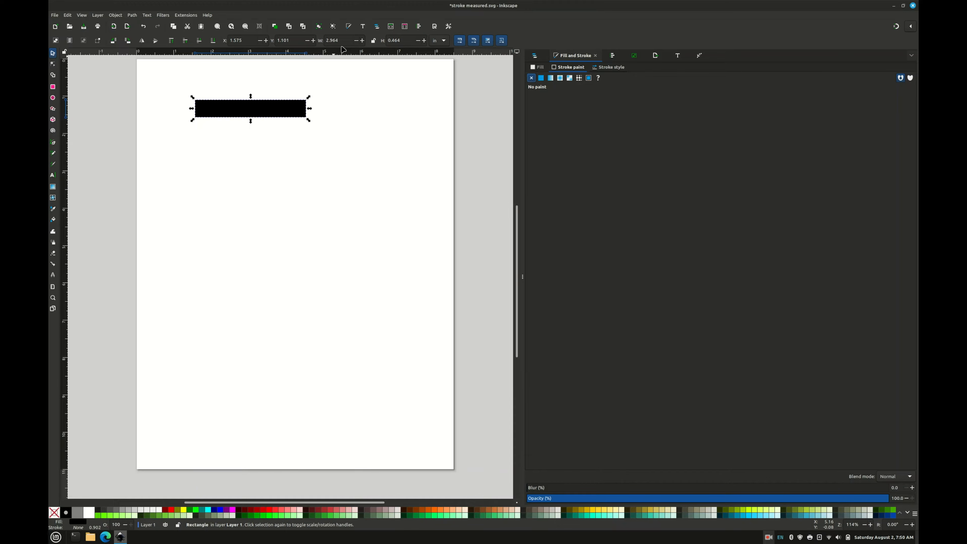
- Resize the filled, strokeless rectangle to 3 in wide by 0.5 in high
double_click(404, 41)
type("0.5")
left_click(343, 40)
left_click_drag(343, 40, 328, 41)
type("3")
key("Return")
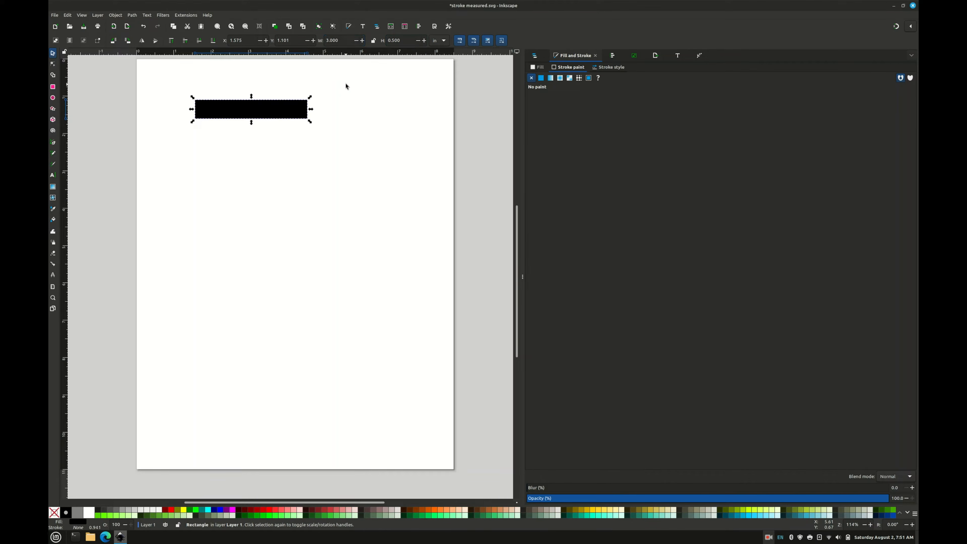
left_click(345, 83)
- Remove the resized rectangle's fill and apply a flat colour stroke
left_click(293, 109)
left_click(538, 67)
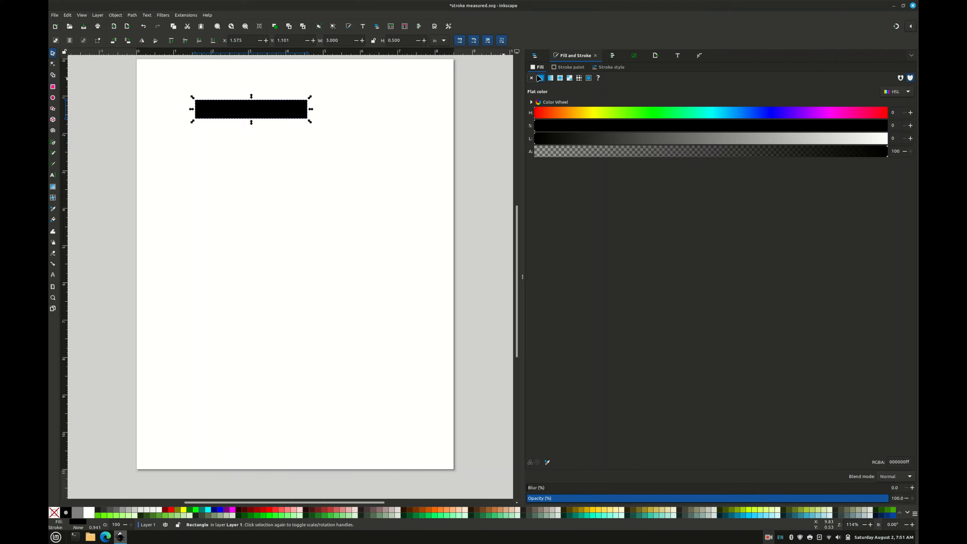
left_click(531, 78)
left_click(568, 67)
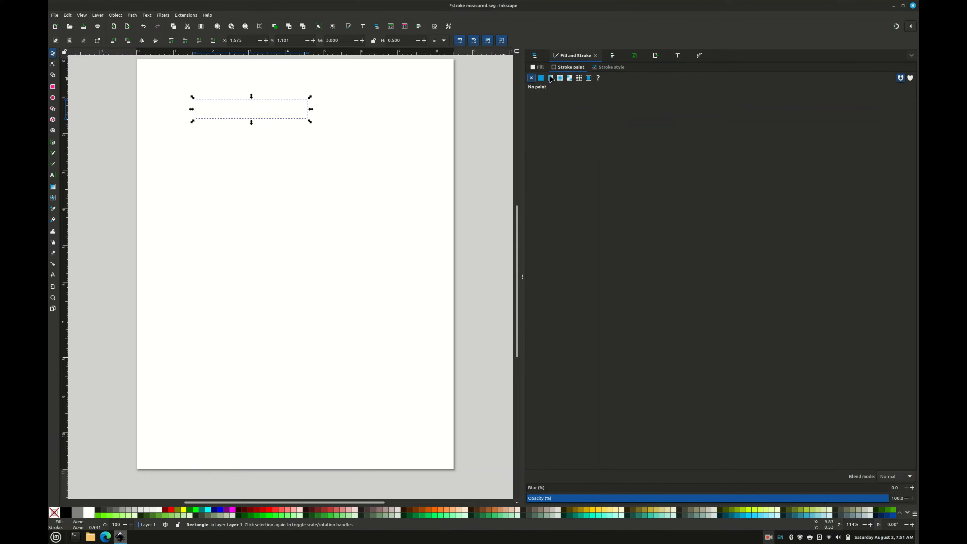
left_click(541, 78)
- Set the outlined rectangle's stroke width to 0.035 in and deselect it
left_click(613, 69)
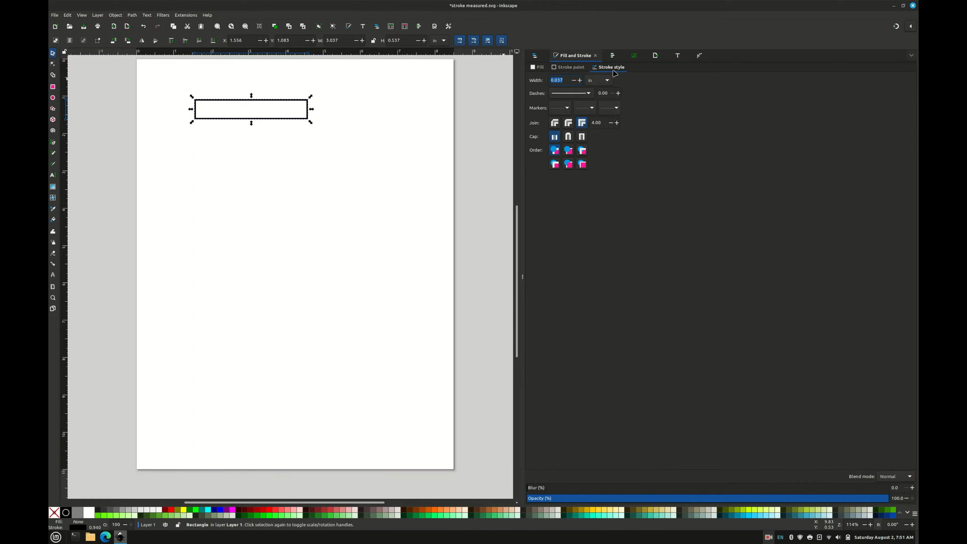
left_click(567, 81)
key("BackSpace")
left_click(388, 100)
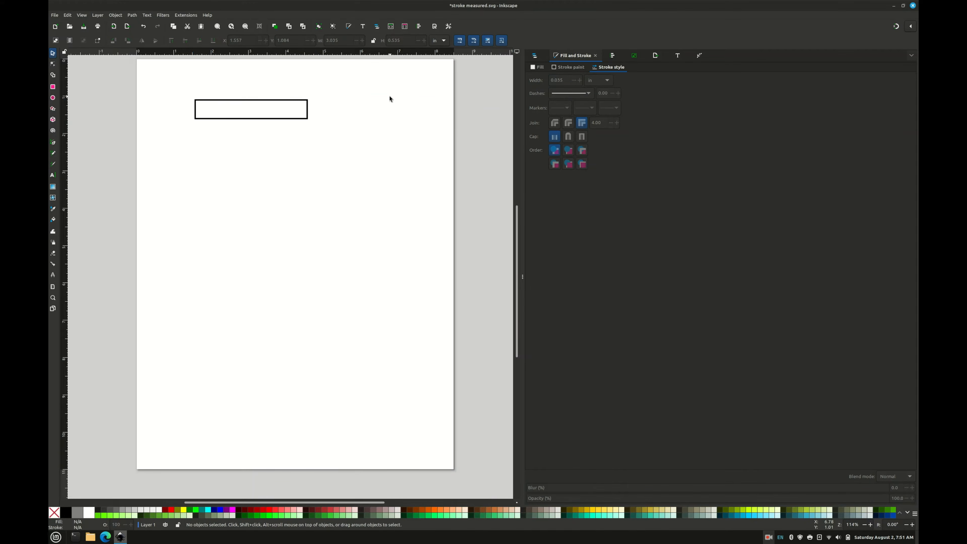
- Select the outlined rectangle and resize the page to fit it in the document properties
left_click(285, 101)
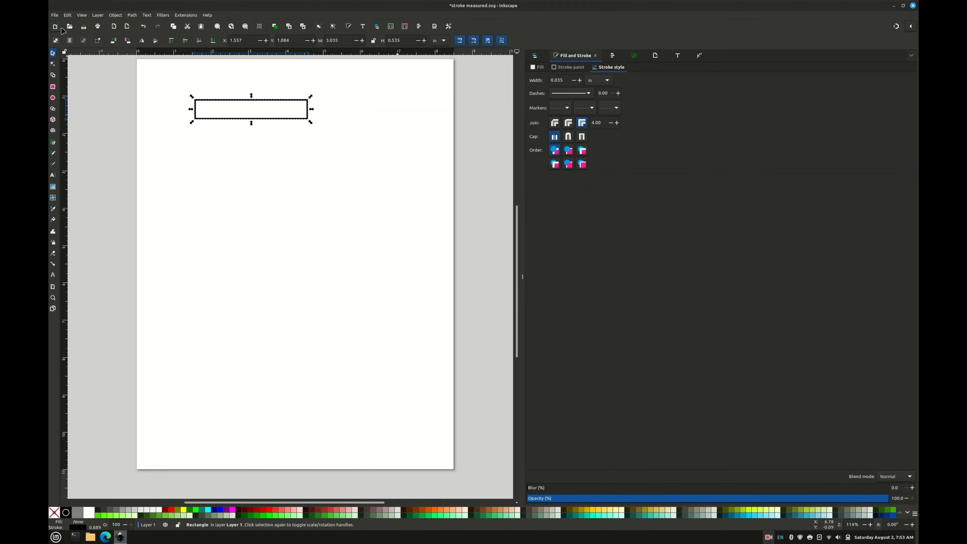
left_click(55, 16)
left_click(76, 149)
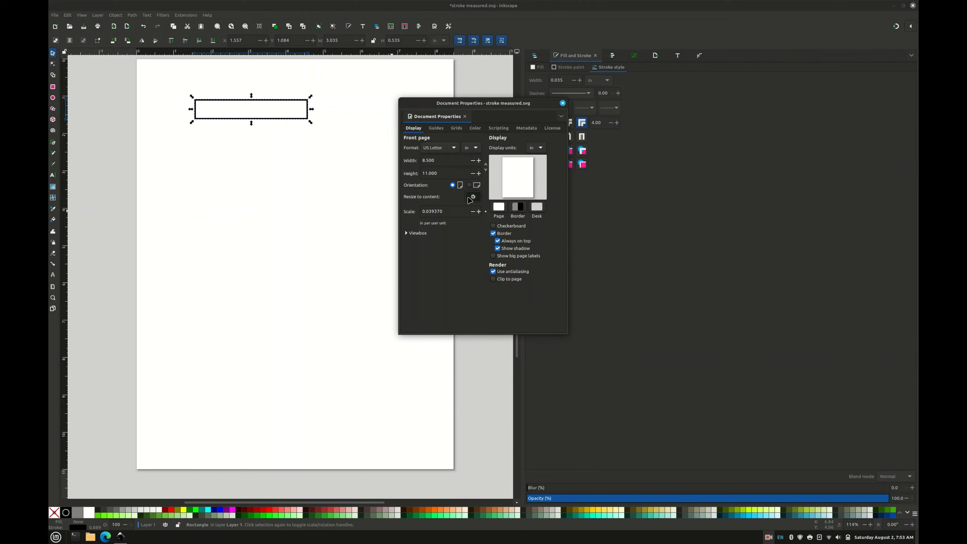
left_click(471, 200)
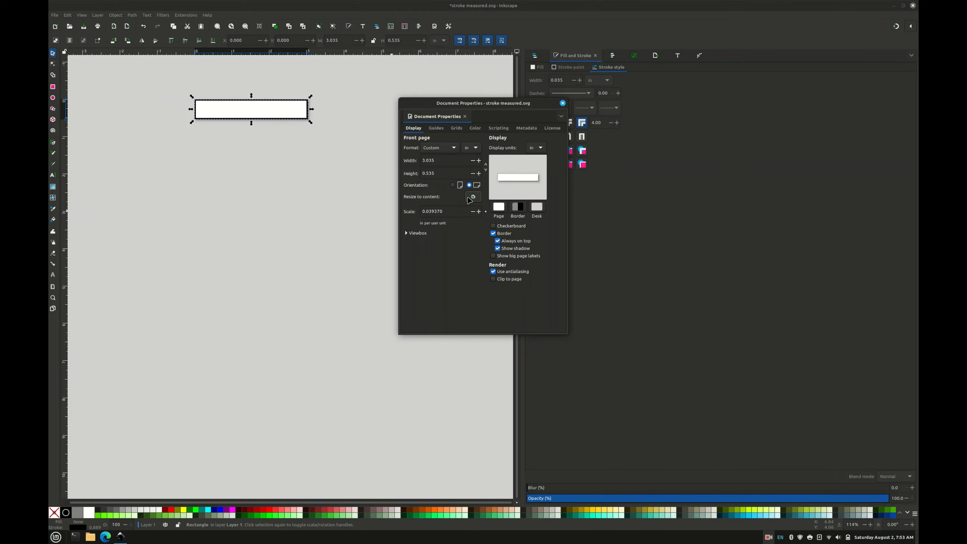
left_click(563, 104)
- Save the drawing under the new name fill measured.svg on the Desktop
left_click(54, 16)
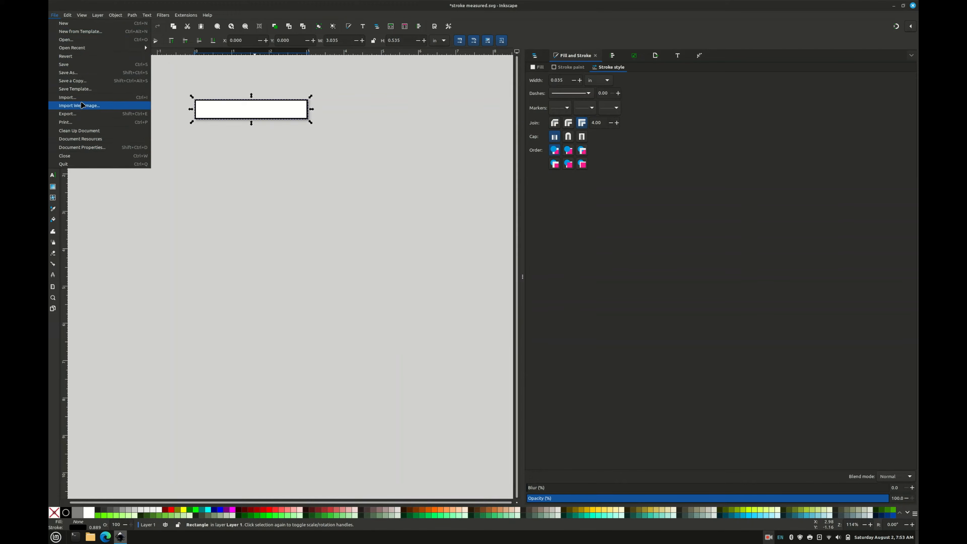
left_click(69, 72)
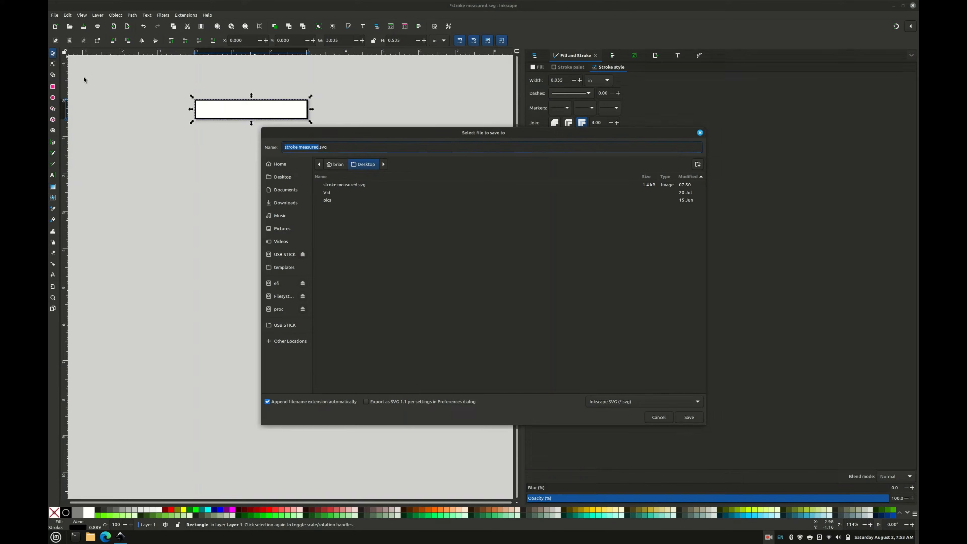
double_click(293, 147)
type("fill")
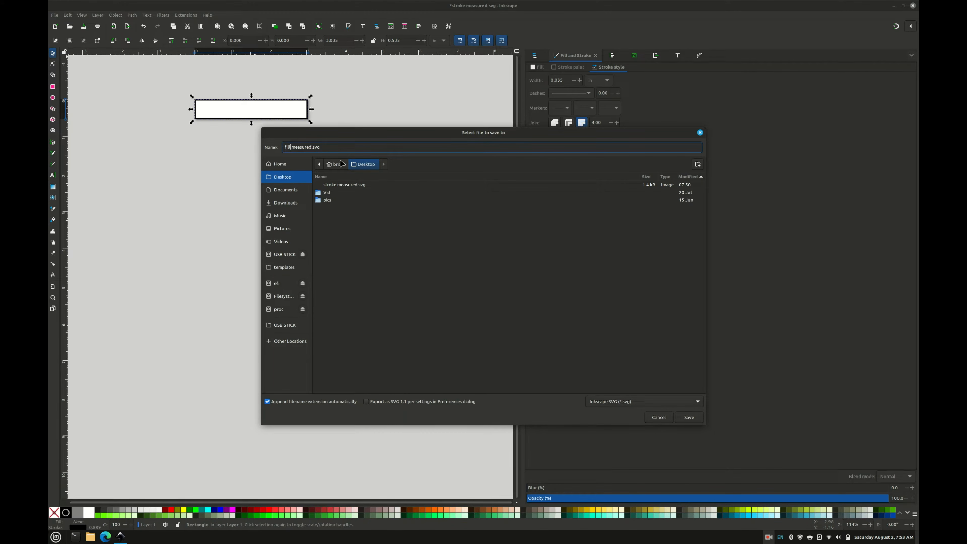
left_click(688, 418)
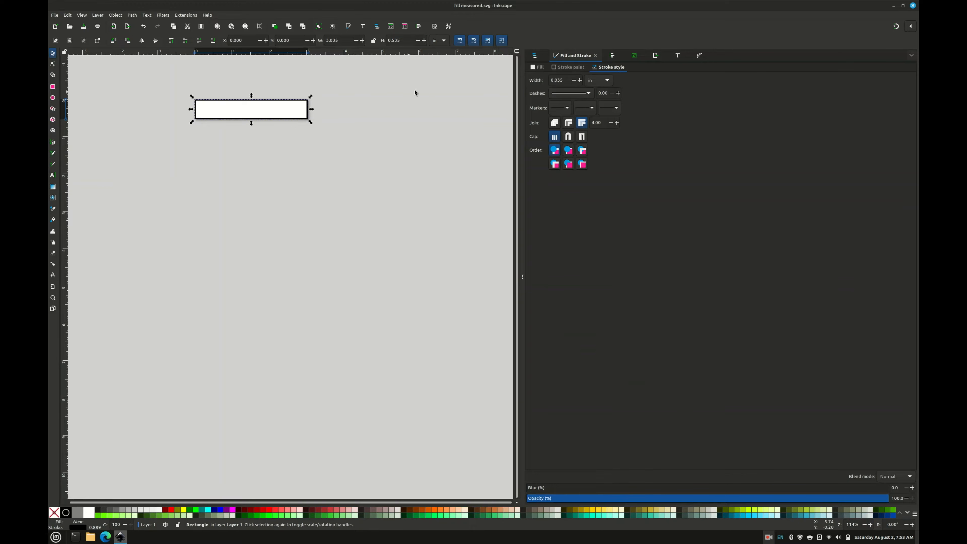
- Remove the rectangle's stroke paint to check its fill-only size, and restore the flat colour stroke
left_click(570, 70)
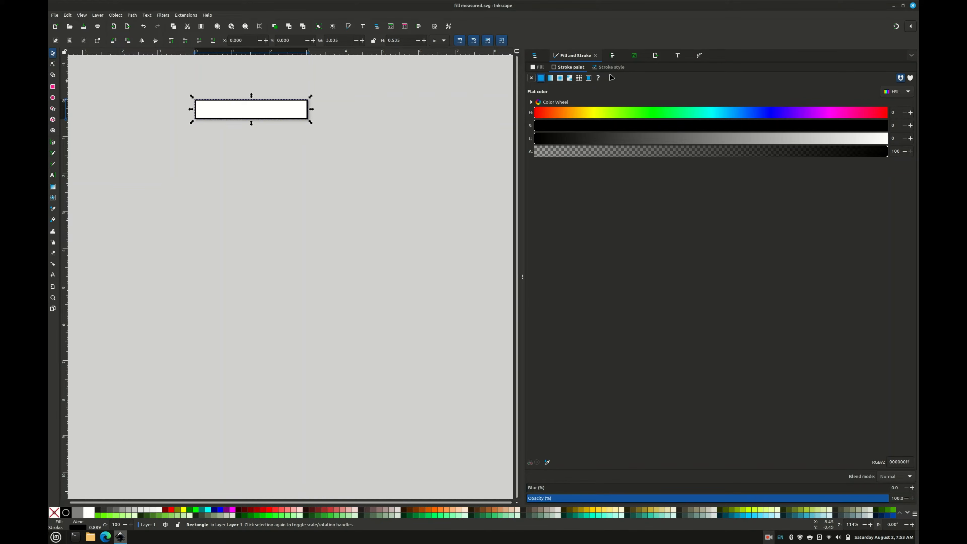
left_click(531, 79)
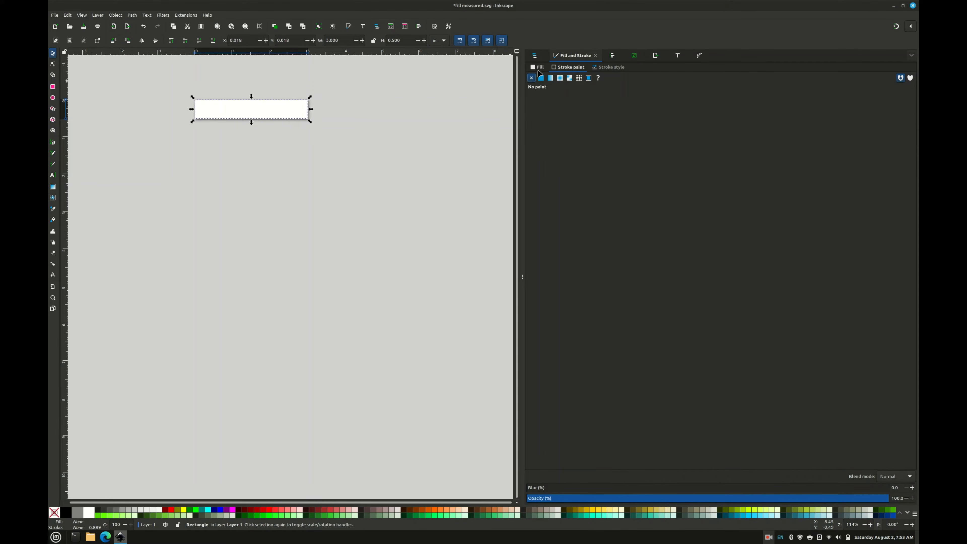
left_click(541, 76)
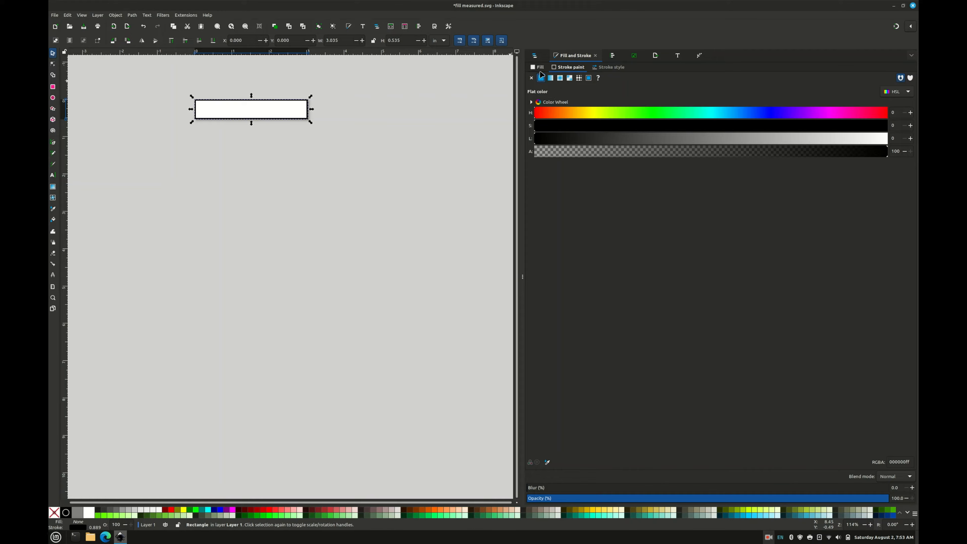
- Resize the outlined rectangle, stroke included, to 3 in wide by 0.5 in high and deselect it
left_click(405, 41)
double_click(406, 41)
type("5")
left_click(341, 40)
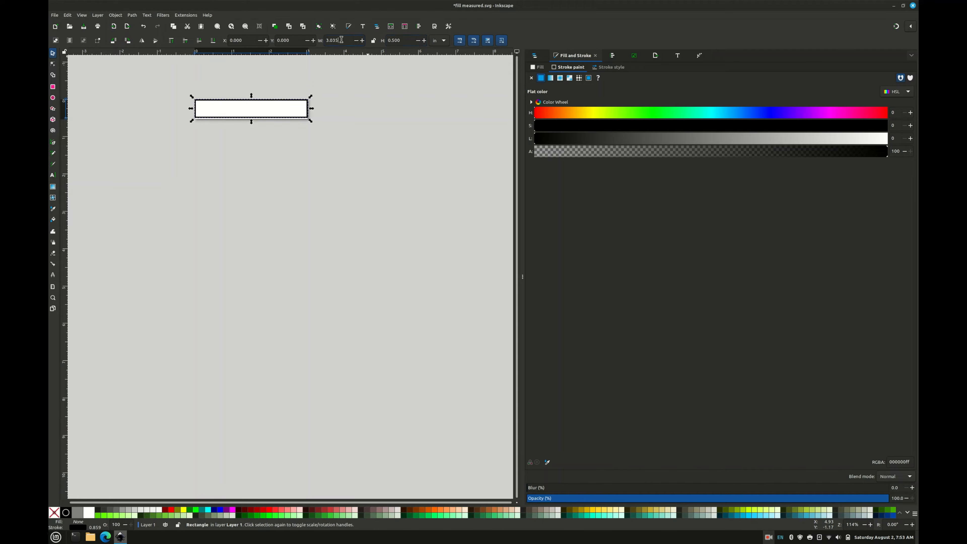
left_click_drag(342, 39, 315, 41)
type("3")
left_click(389, 139)
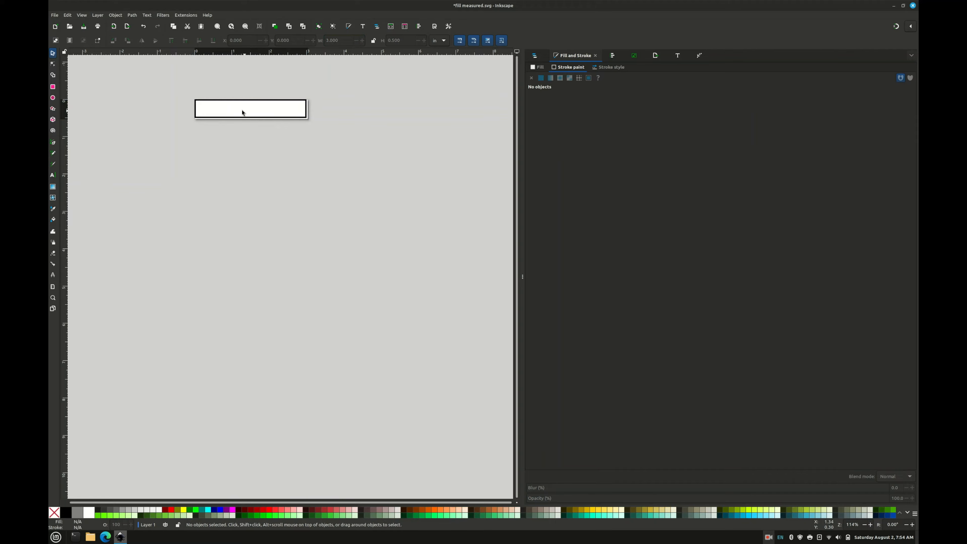
- Resize the page to fit the 3 × 0.5 in rectangle through the document properties
left_click(55, 15)
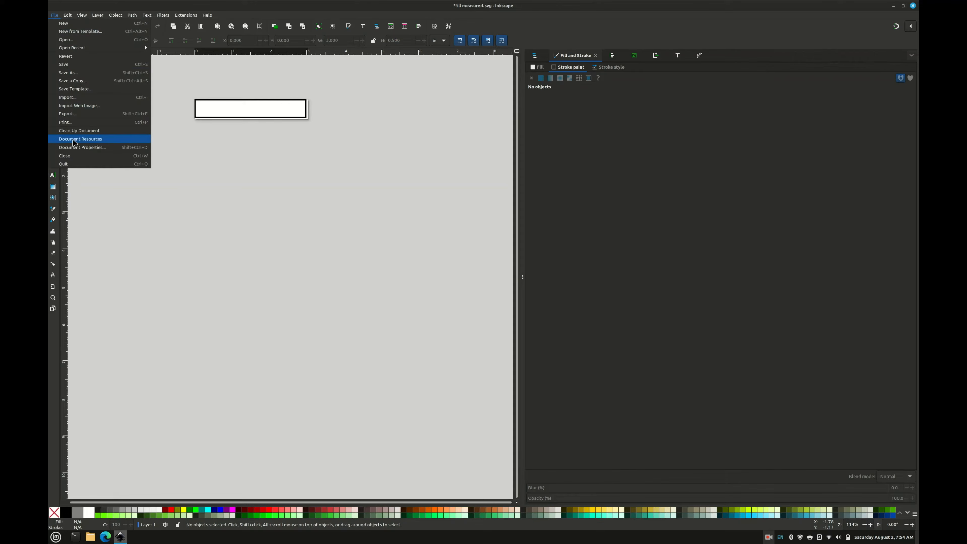
left_click(83, 147)
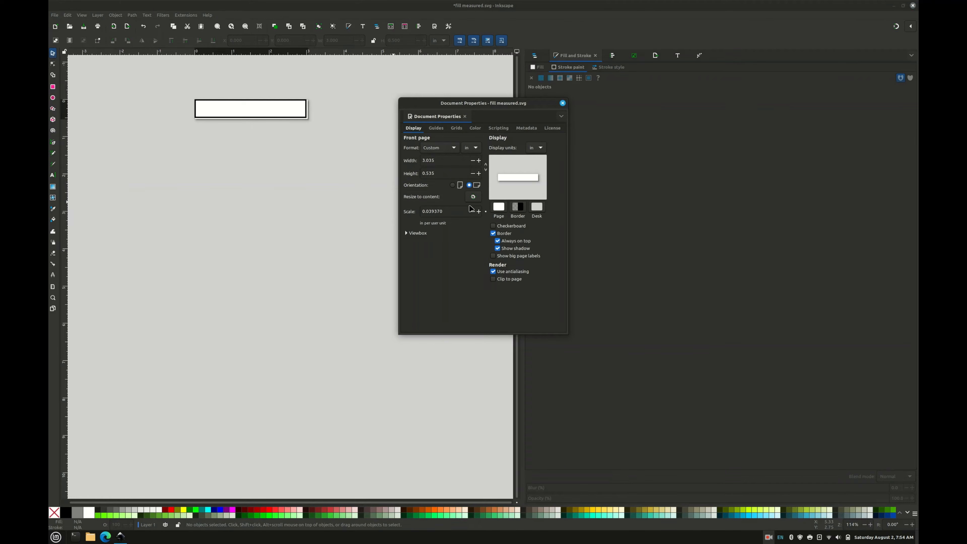
left_click(473, 197)
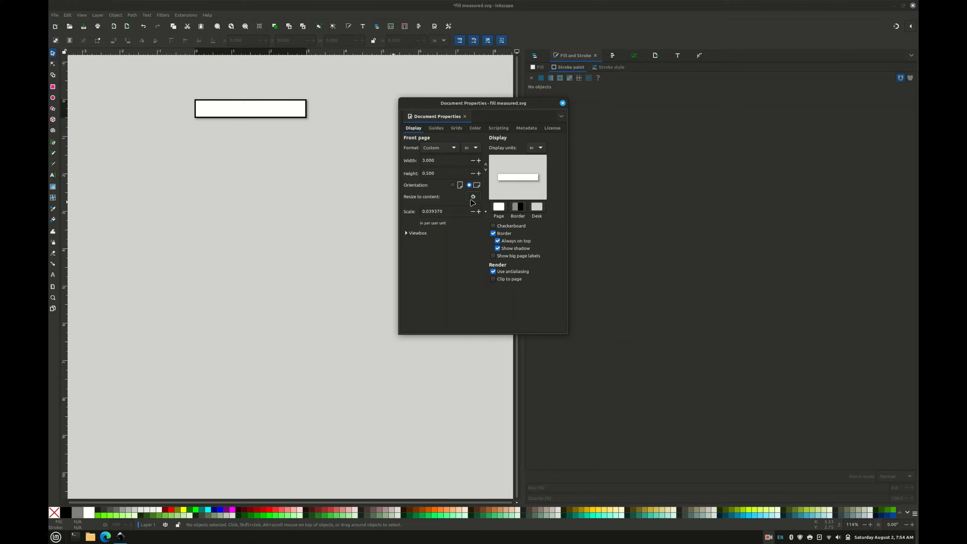
left_click(563, 103)
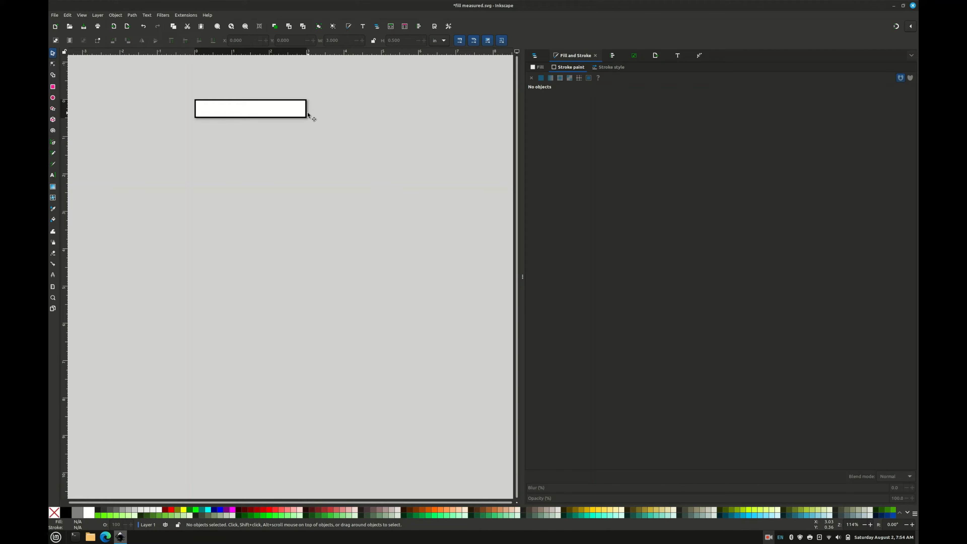
- Save the drawing as stroke measured.svg on the Desktop, replacing the existing file
left_click(55, 17)
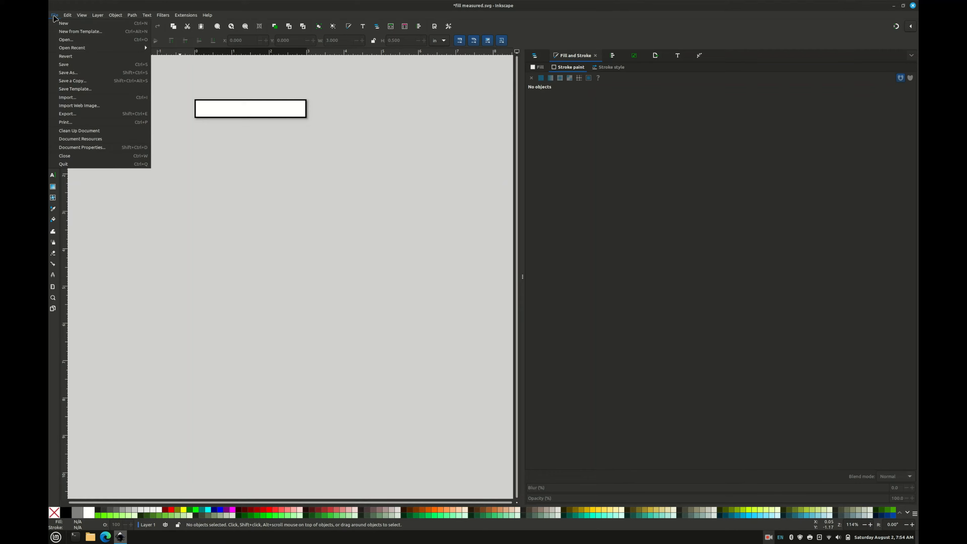
left_click(69, 72)
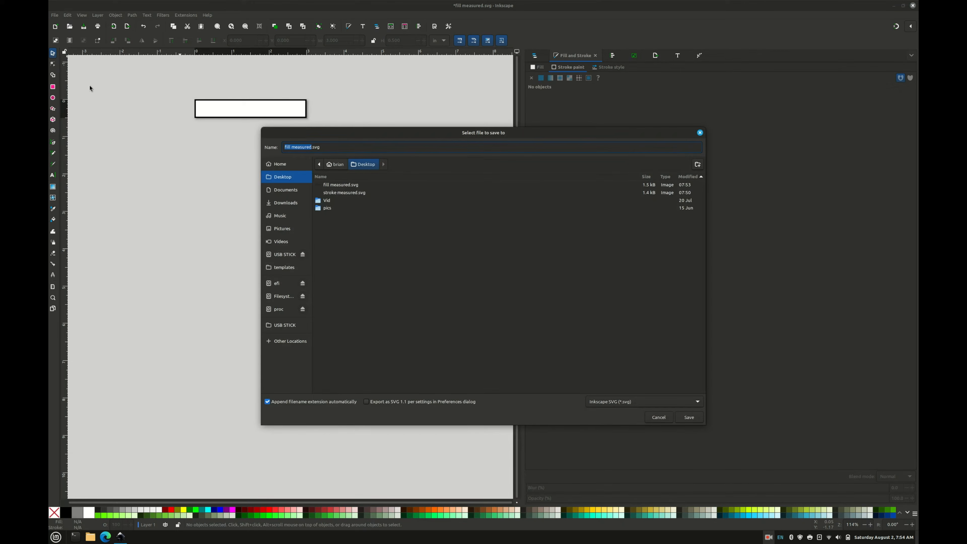
left_click(343, 193)
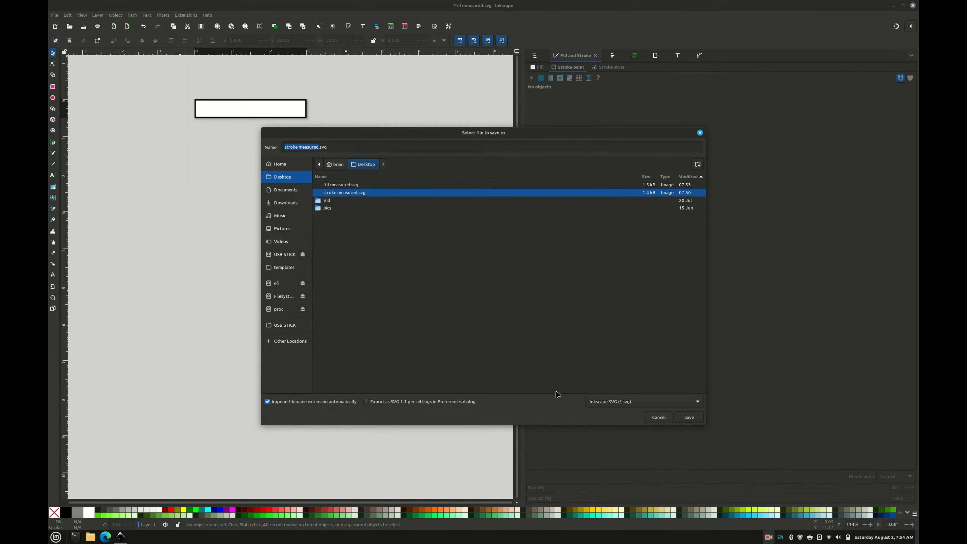
left_click(691, 418)
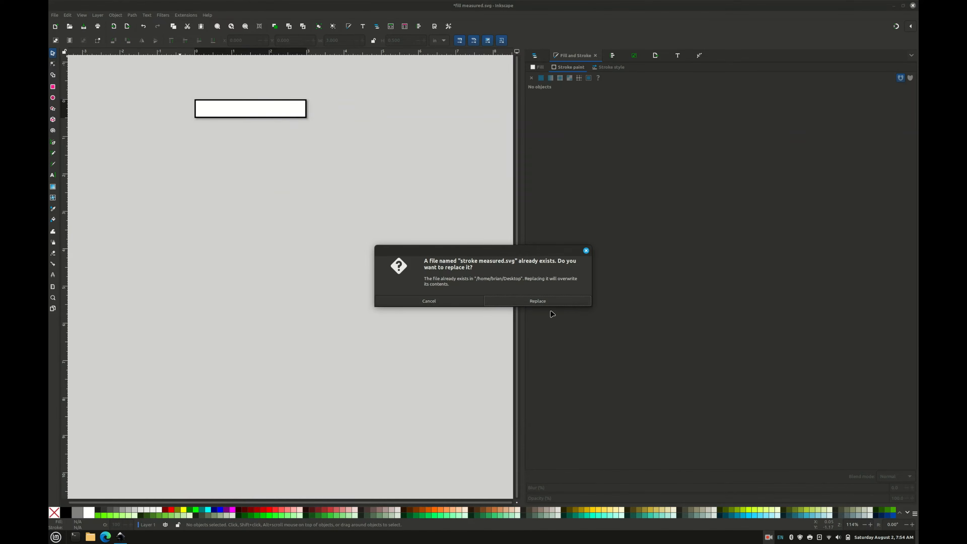
left_click(546, 304)
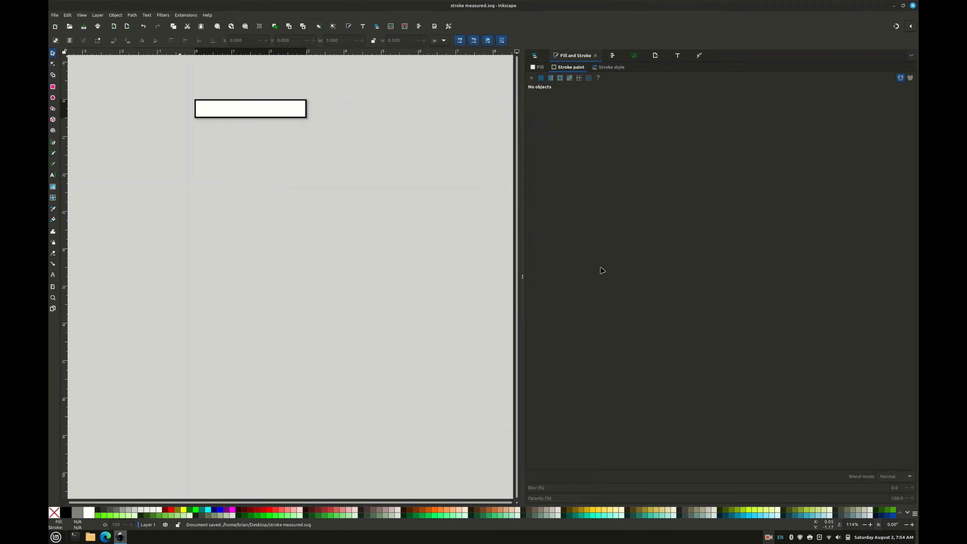
- Close Inkscape and launch SheetCam
left_click(913, 6)
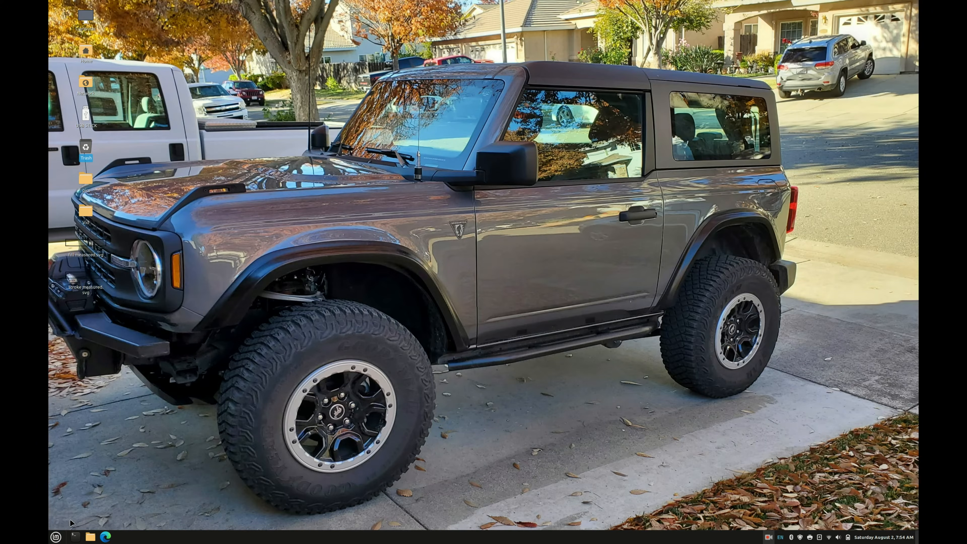
left_click(55, 537)
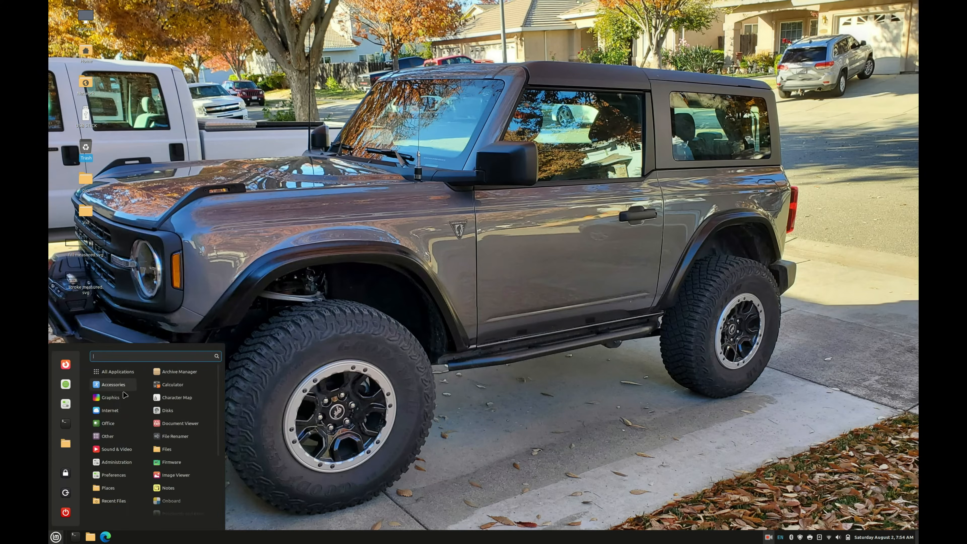
mouse_move(124, 397)
left_click(179, 434)
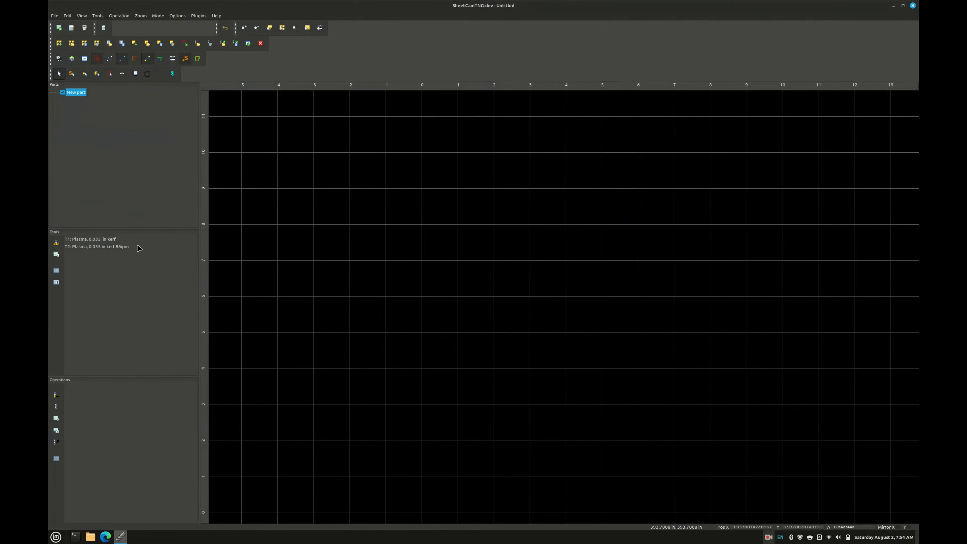
- Import the drawing stroke measured.svg from the Desktop using a 96DPI pixel size
left_click(55, 15)
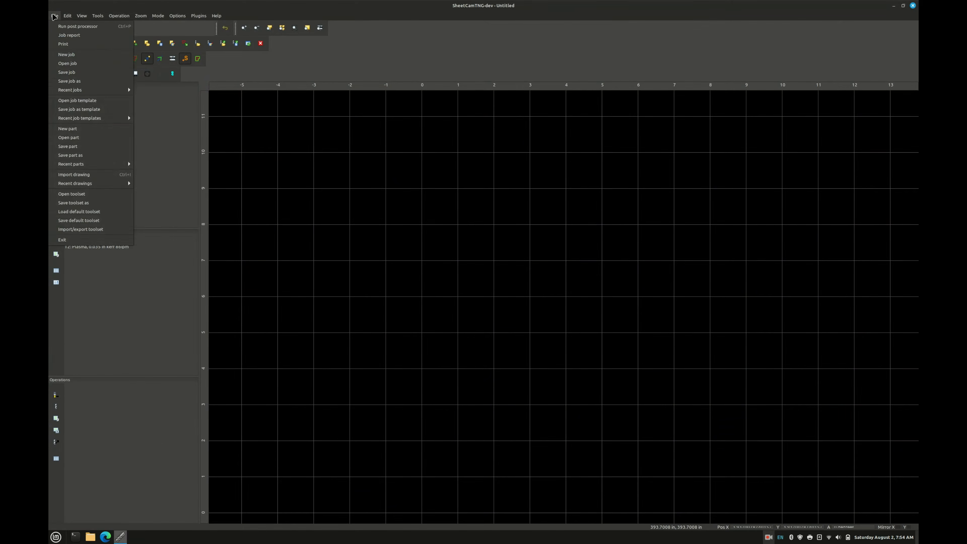
left_click(73, 176)
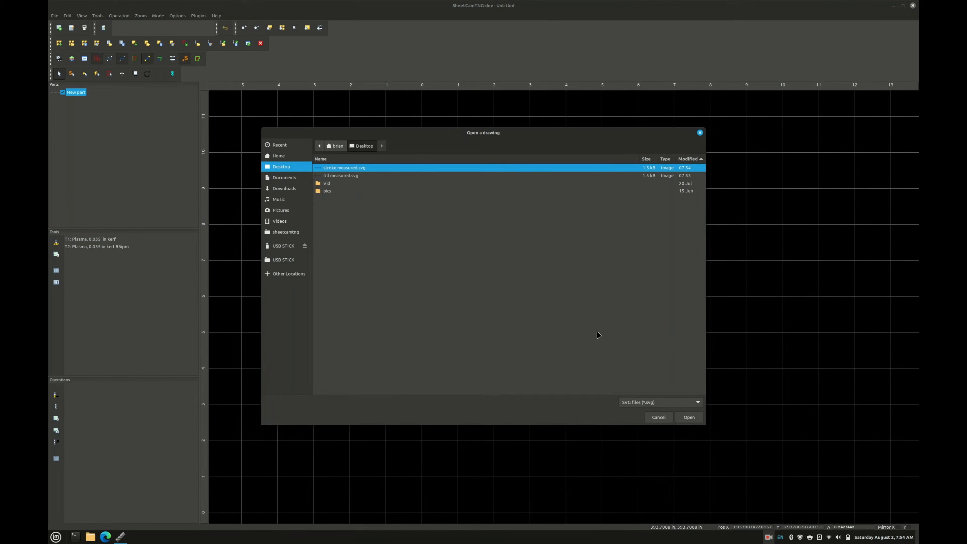
left_click(695, 418)
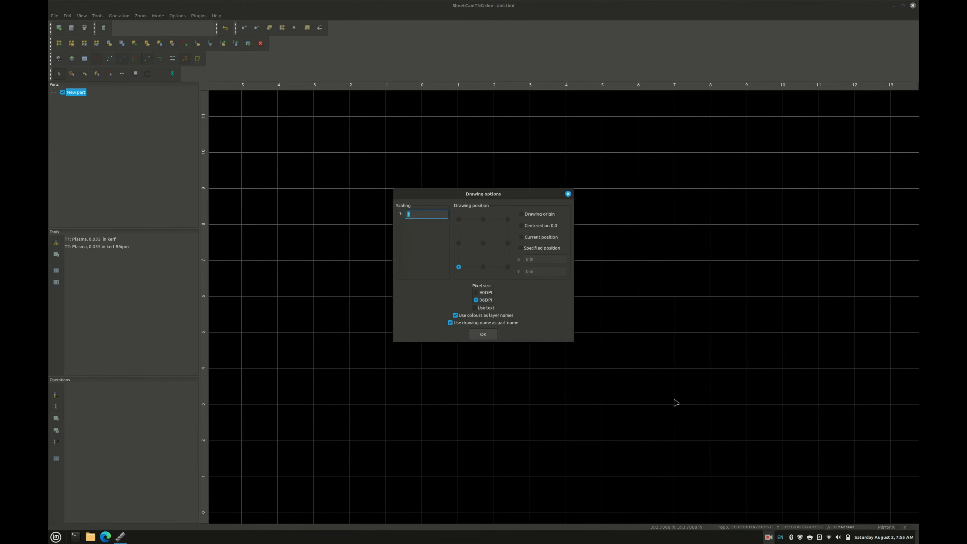
left_click(484, 335)
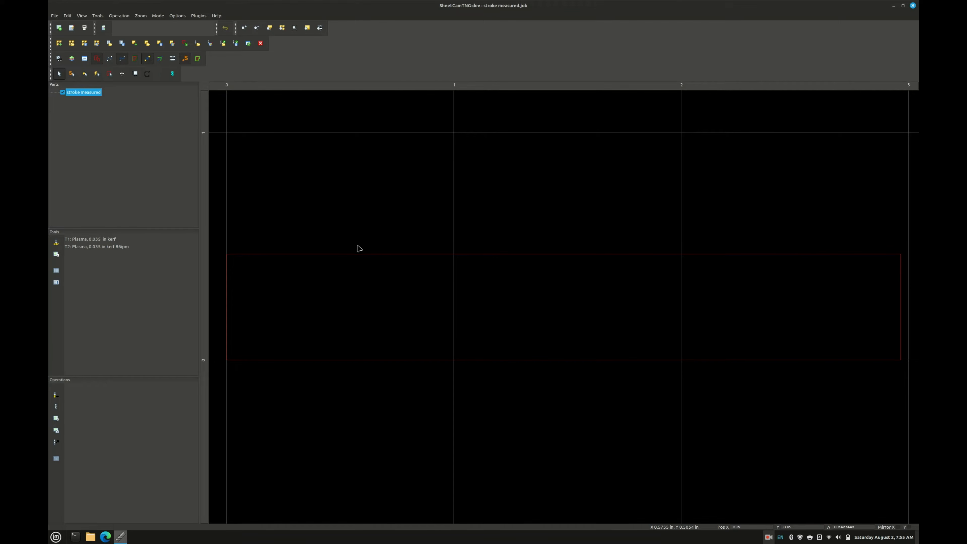
- Add an outside-offset jet cut on the black layer with tool T1, and post-process the job to stroke measured.gcode on the Desktop
left_click(56, 395)
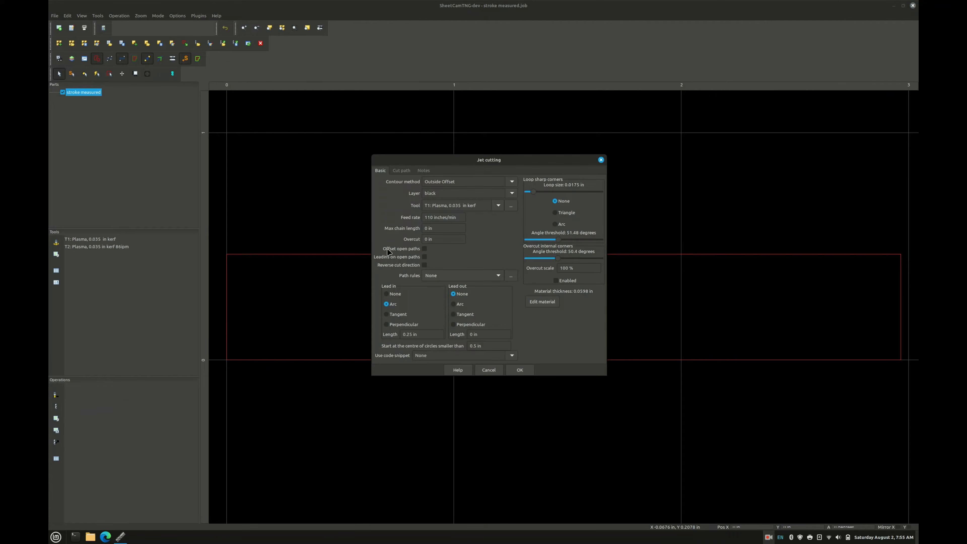
left_click(521, 371)
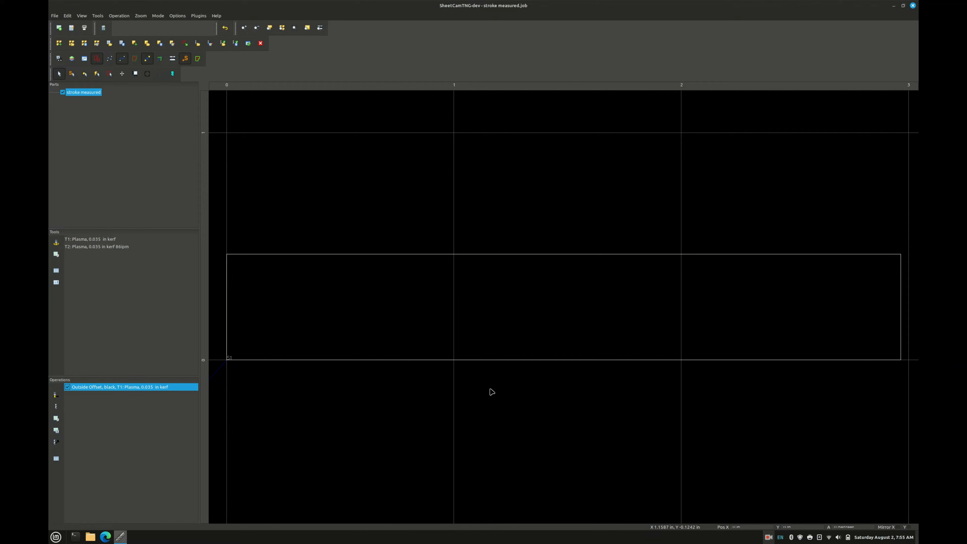
left_click(68, 16)
left_click(70, 27)
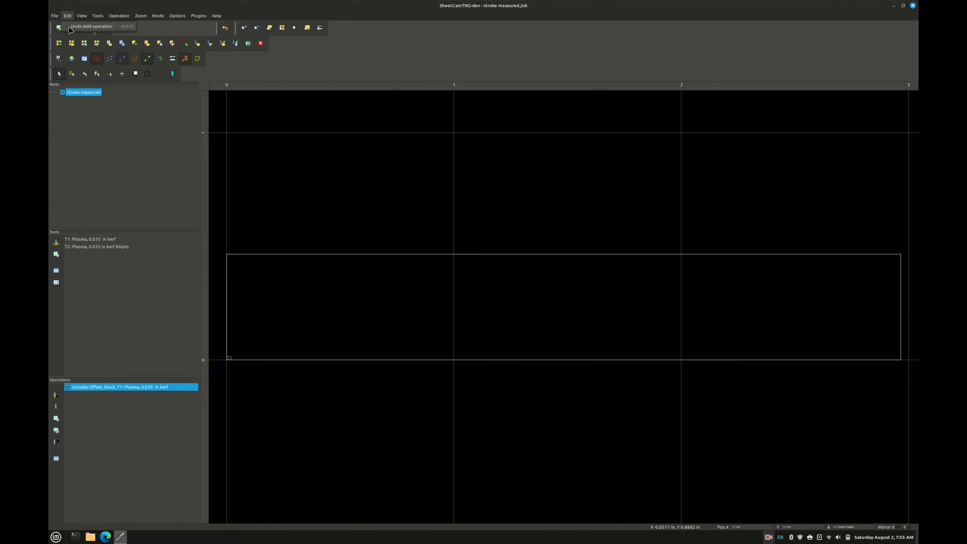
left_click(59, 27)
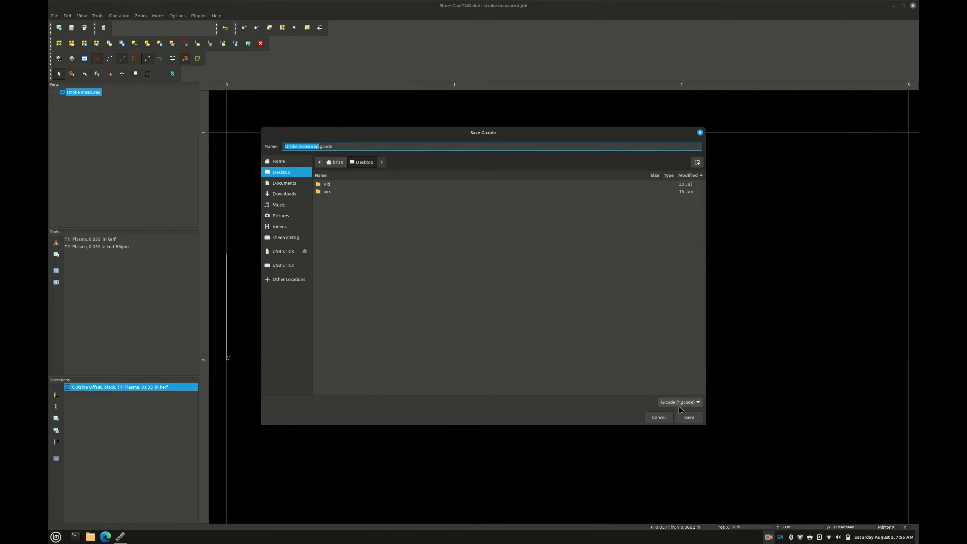
left_click(690, 417)
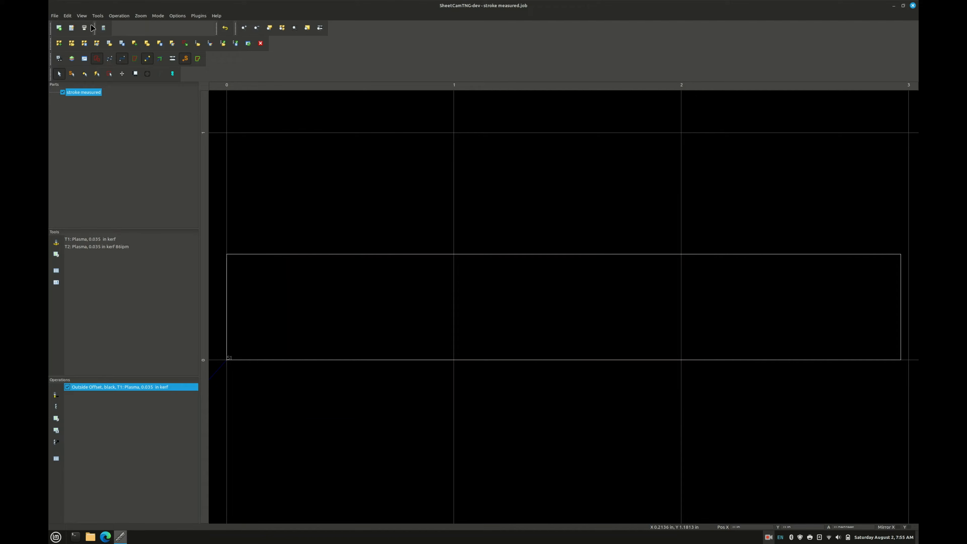
- Start a new job, discarding the unsaved changes to the stroke measured job
left_click(55, 16)
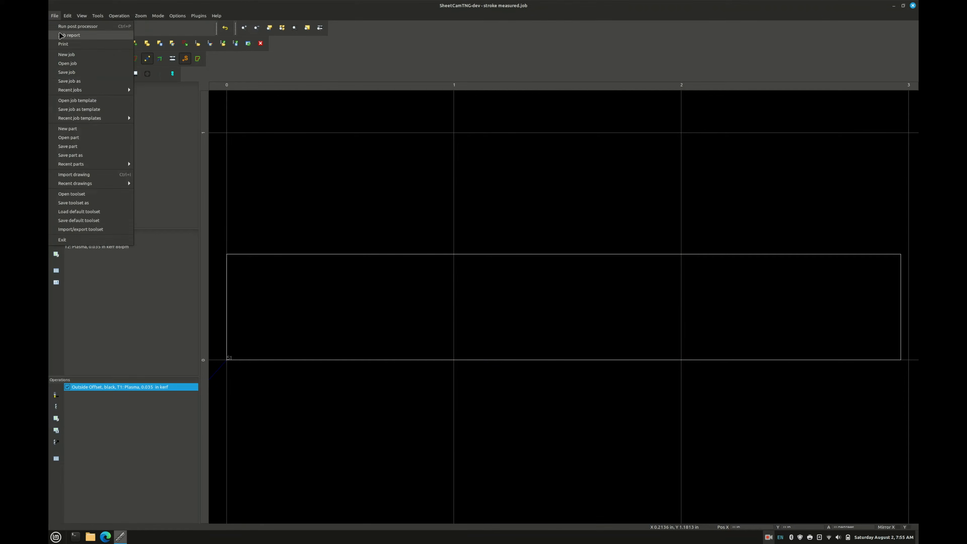
mouse_move(66, 90)
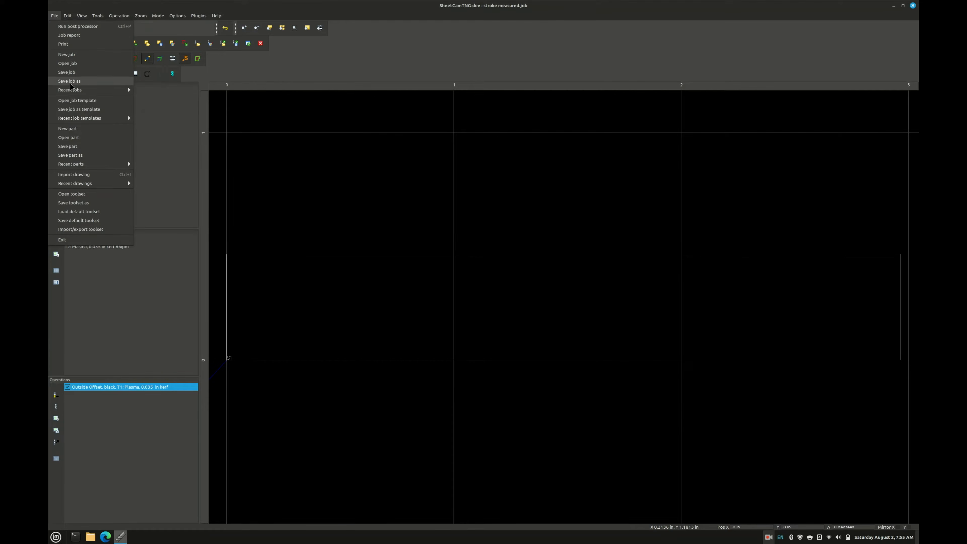
left_click(73, 56)
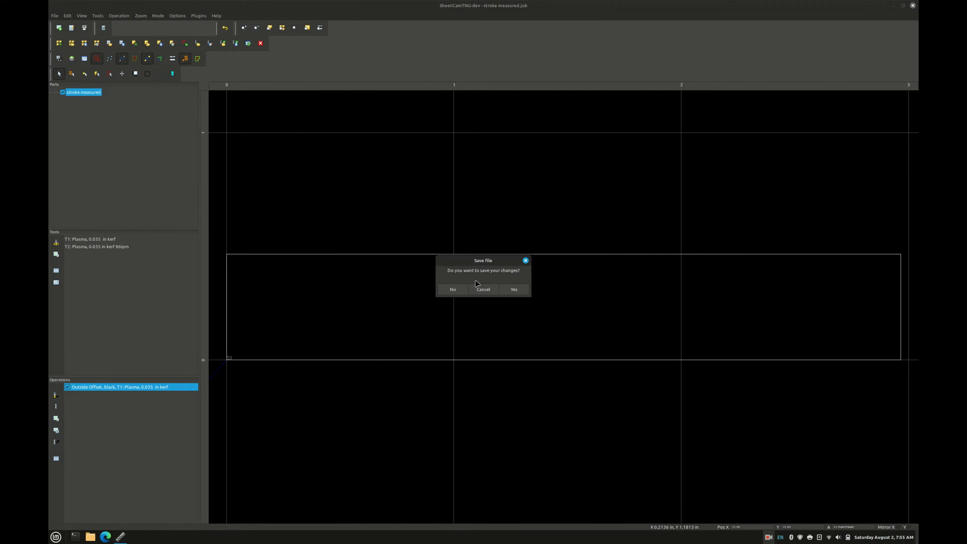
left_click(454, 290)
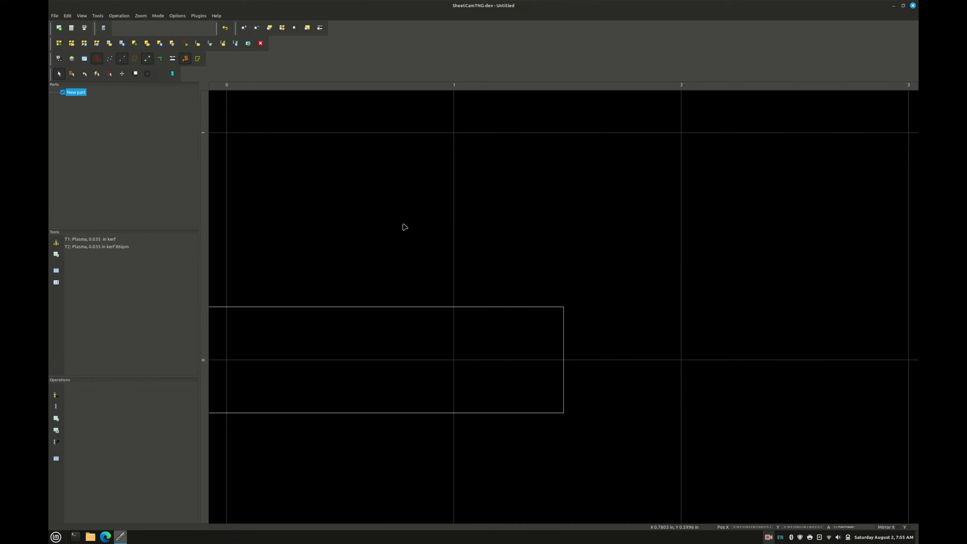
- Close SheetCam without saving the untitled job and launch it again
left_click(914, 7)
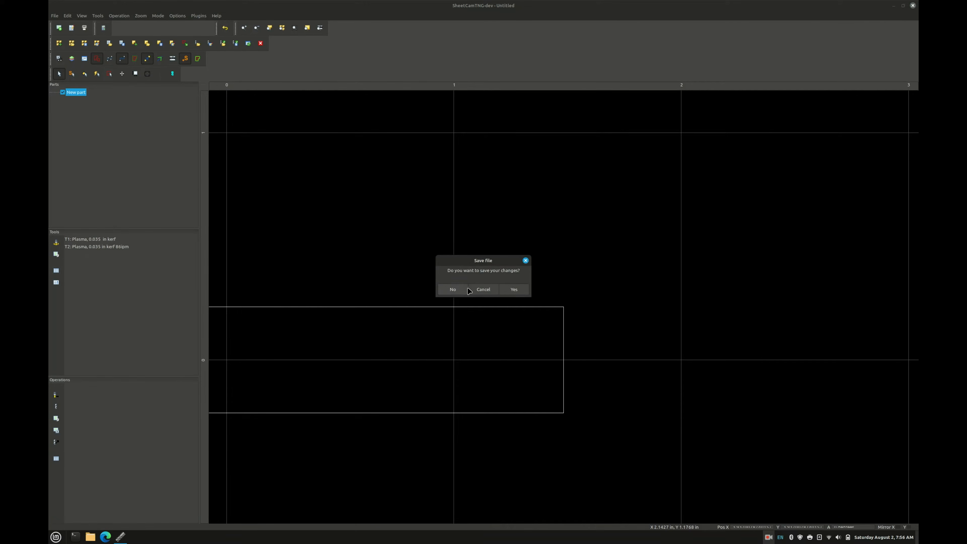
left_click(460, 289)
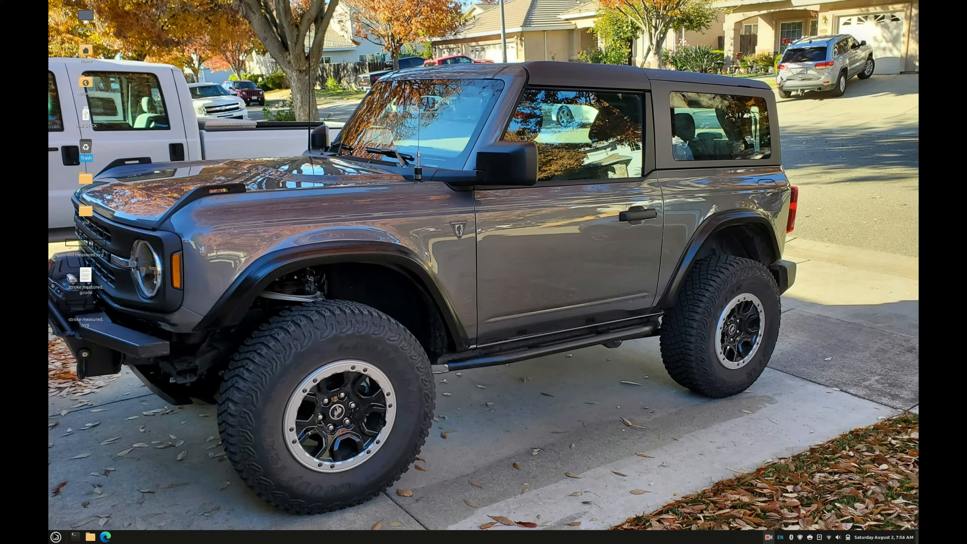
left_click(56, 537)
mouse_move(111, 400)
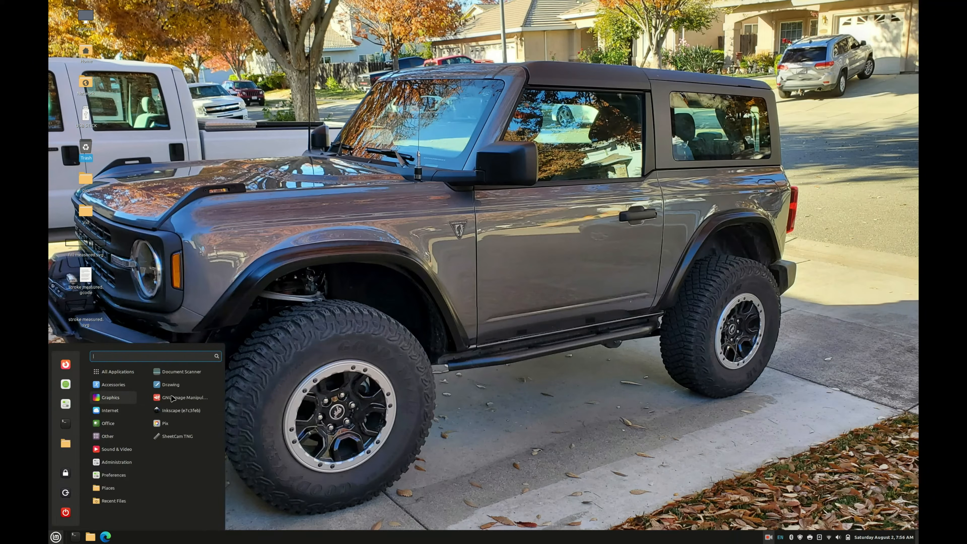
left_click(178, 437)
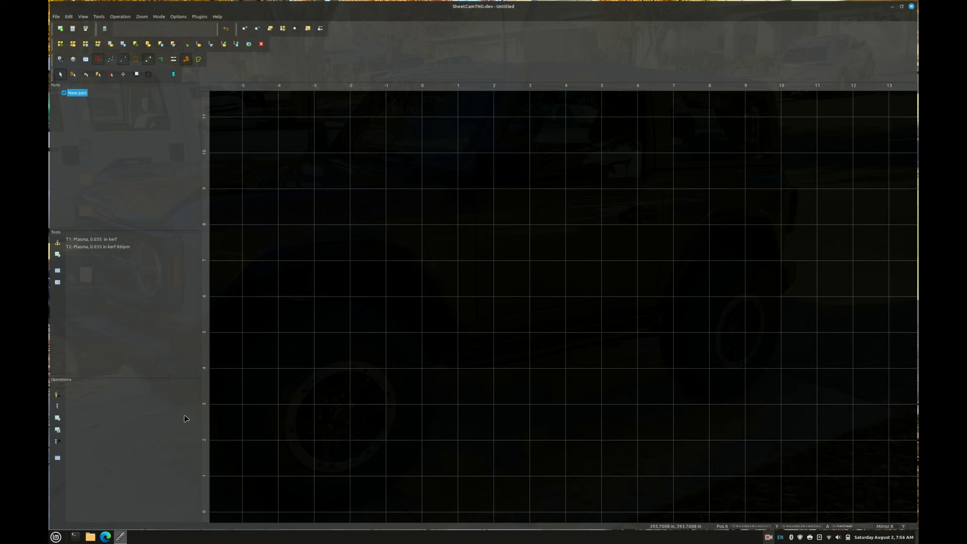
- Import the drawing fill measured.svg from the Desktop at scale 1 with a 96DPI pixel size
left_click(56, 16)
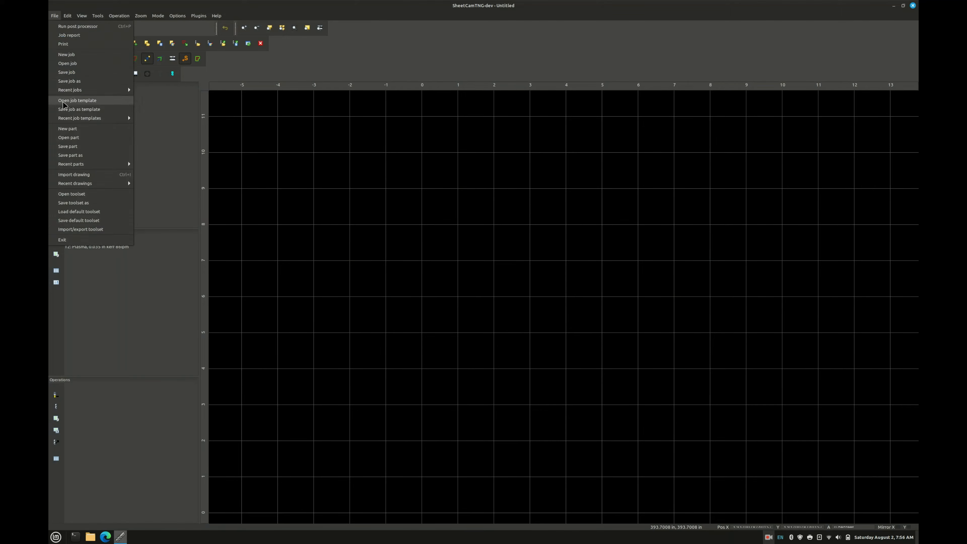
left_click(76, 174)
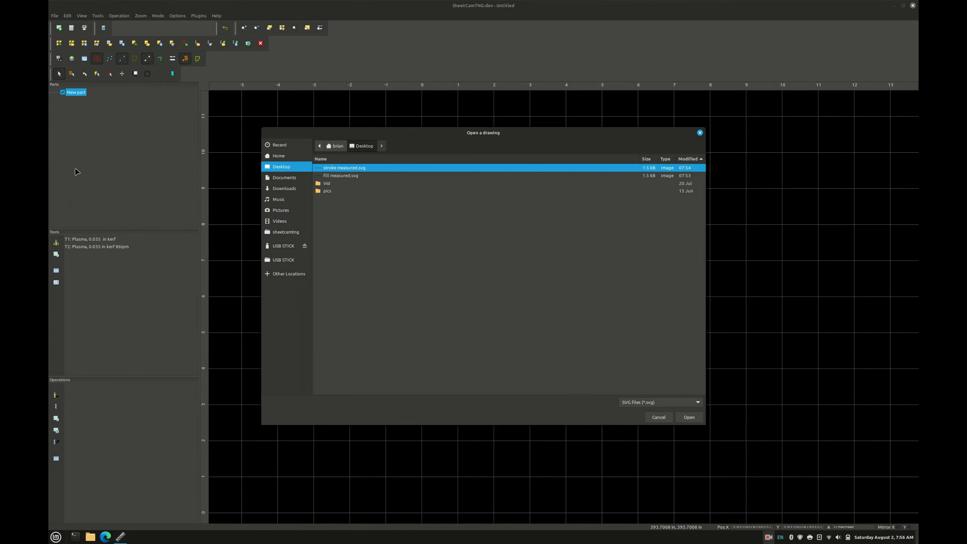
left_click(348, 177)
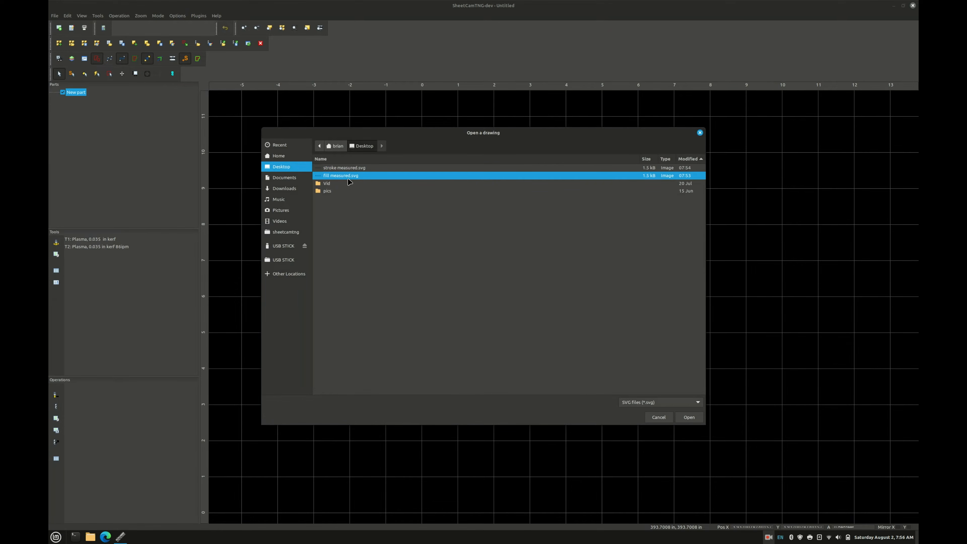
left_click(689, 417)
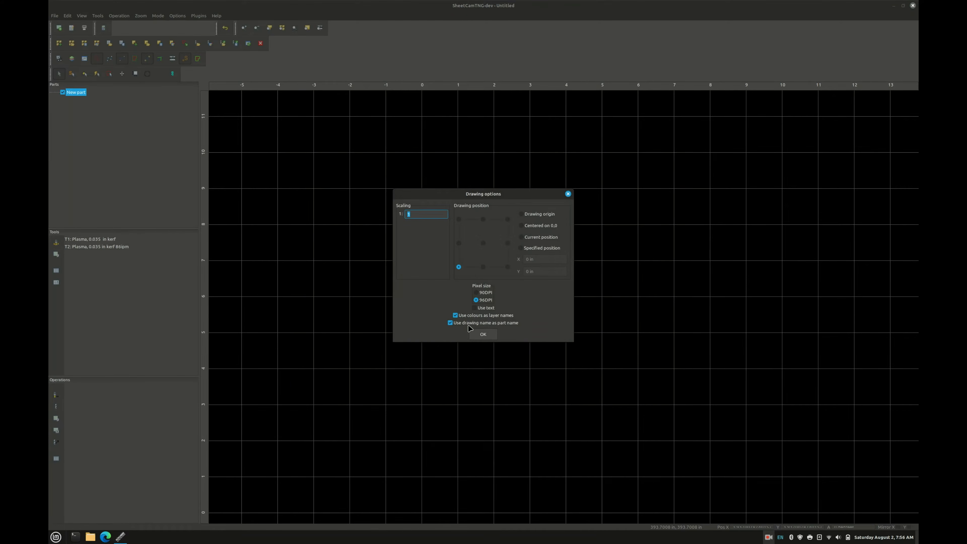
left_click(481, 335)
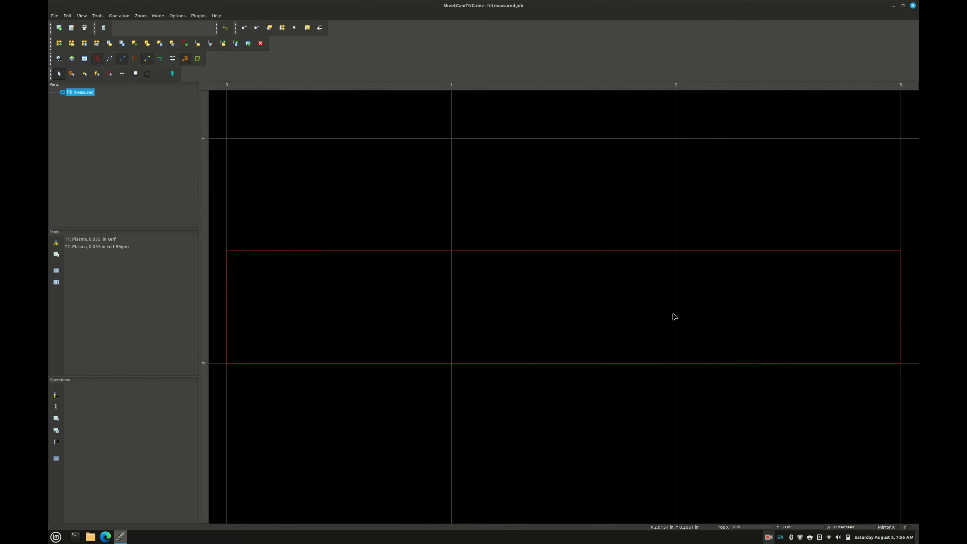
- Add an outside-offset jet cut on the black layer with tool T1, and post-process the job to fill measured.gcode on the Desktop
left_click(57, 392)
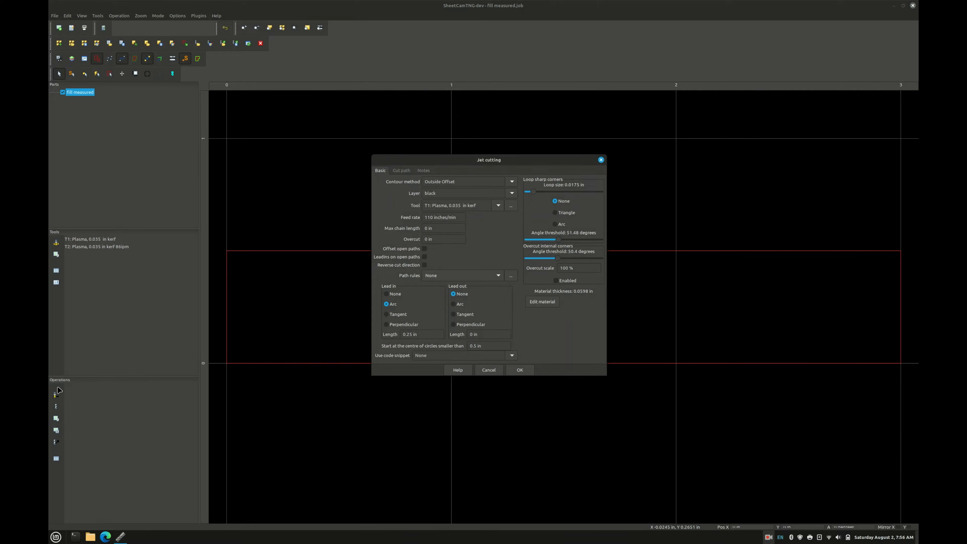
left_click(520, 371)
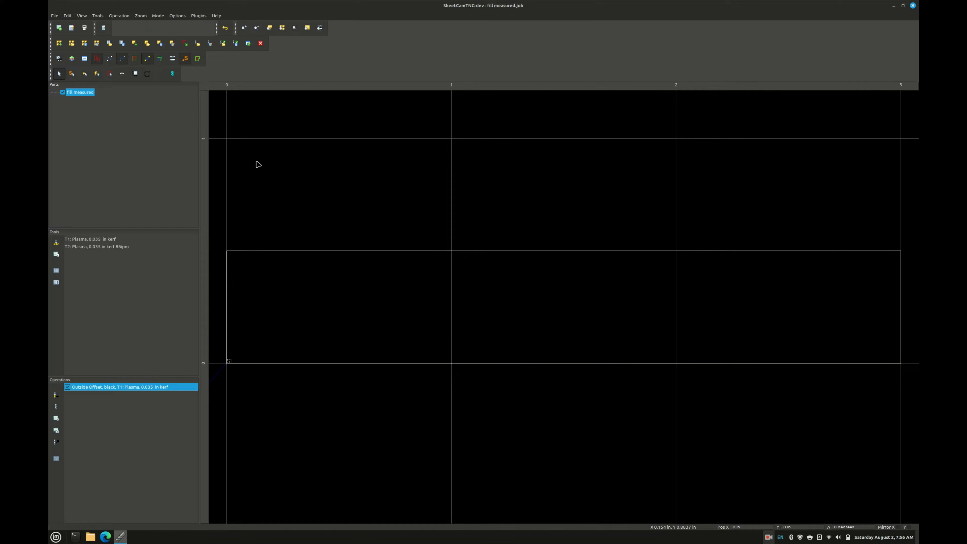
left_click(54, 16)
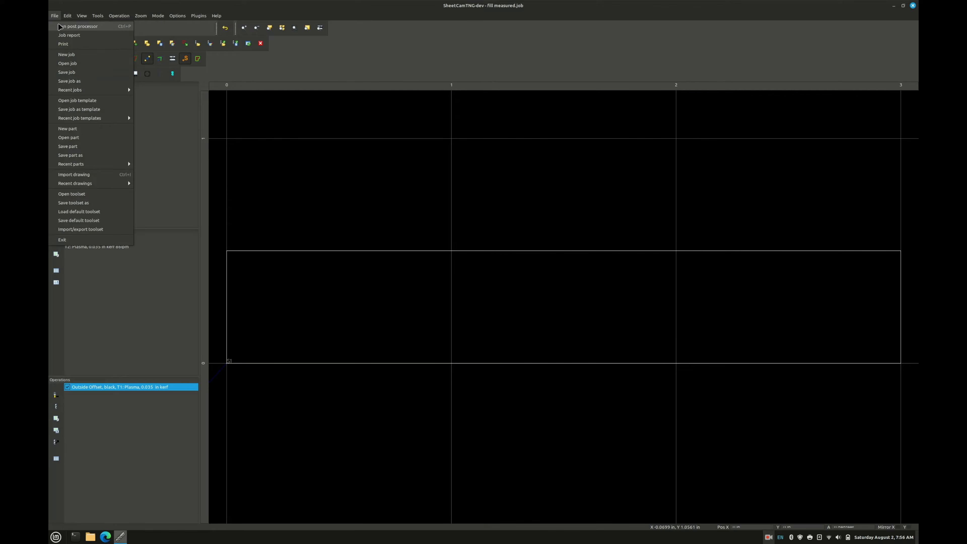
left_click(60, 27)
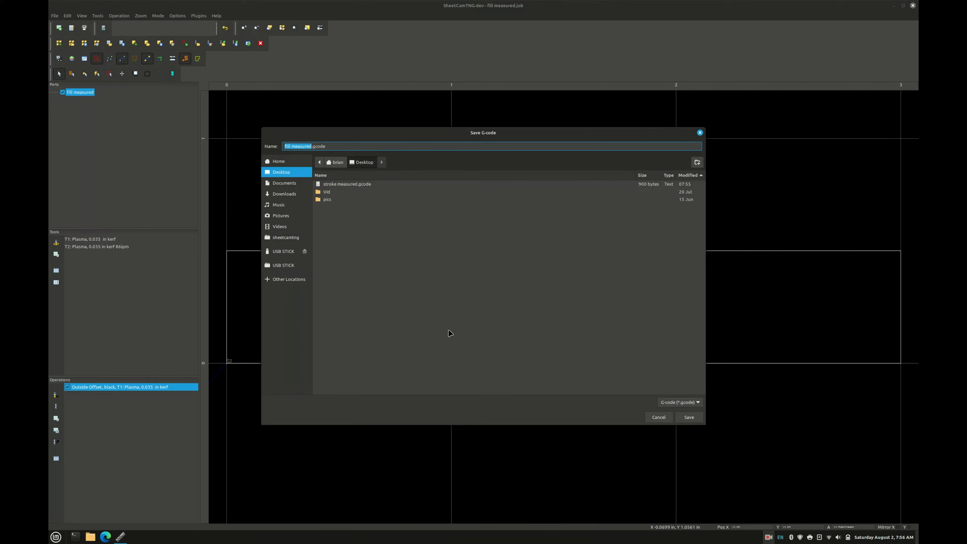
left_click(689, 417)
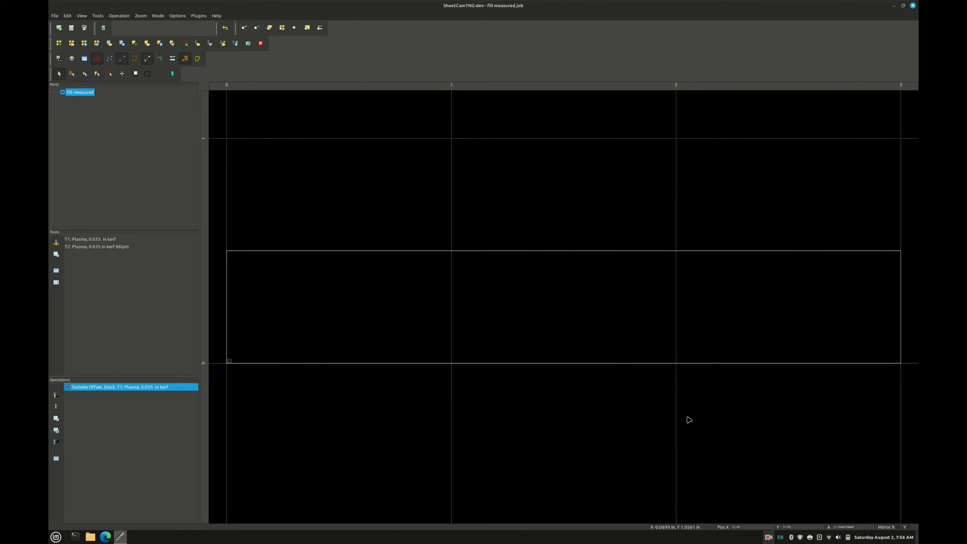
left_click(914, 5)
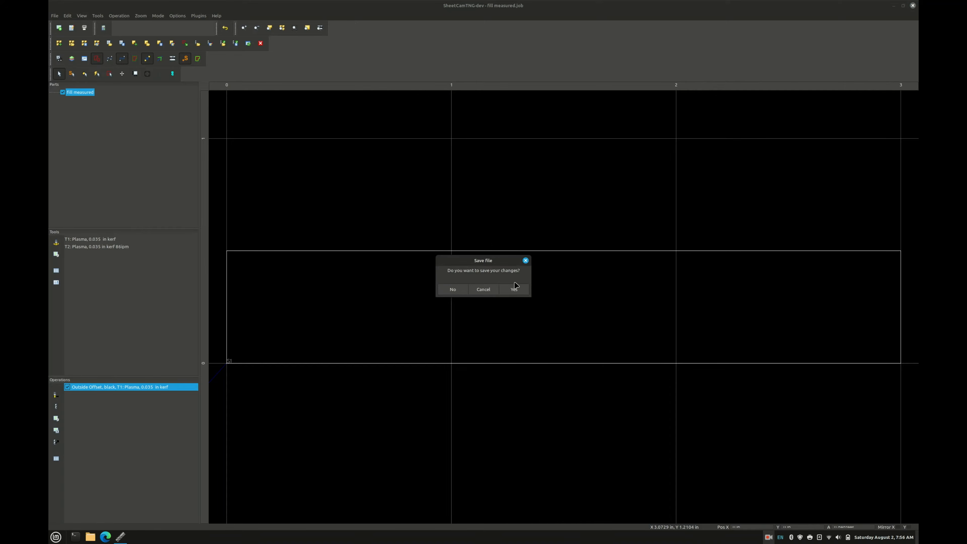
left_click(514, 289)
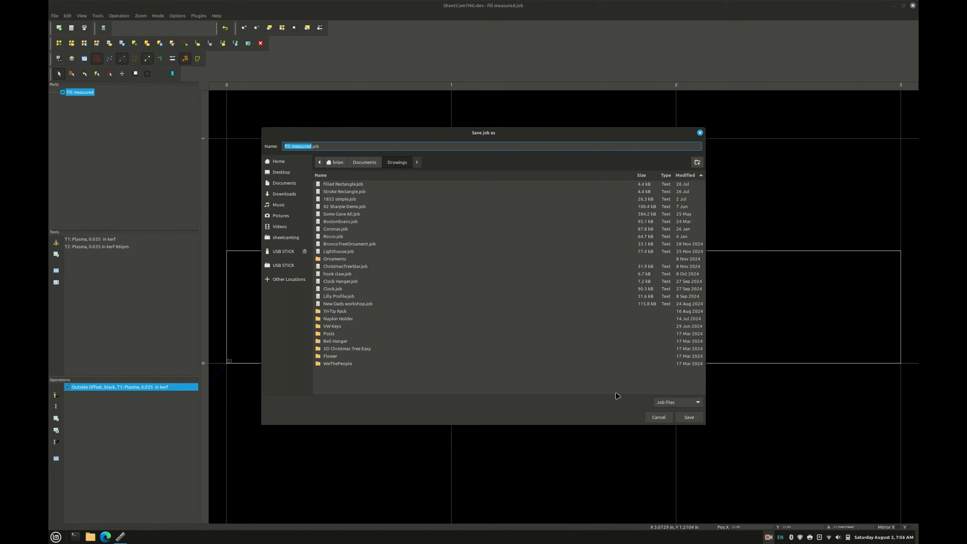
left_click(669, 418)
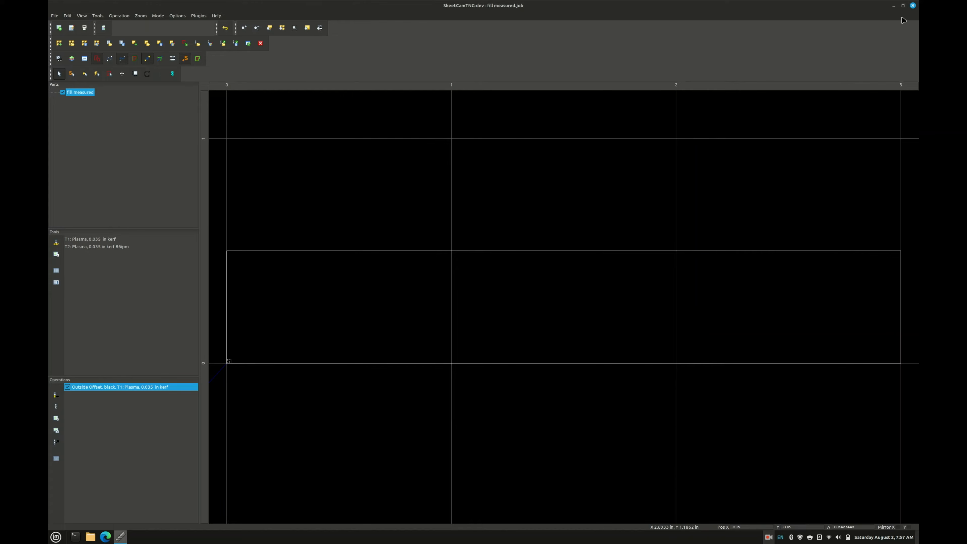
- Close SheetCam without saving the fill measured job
left_click(914, 6)
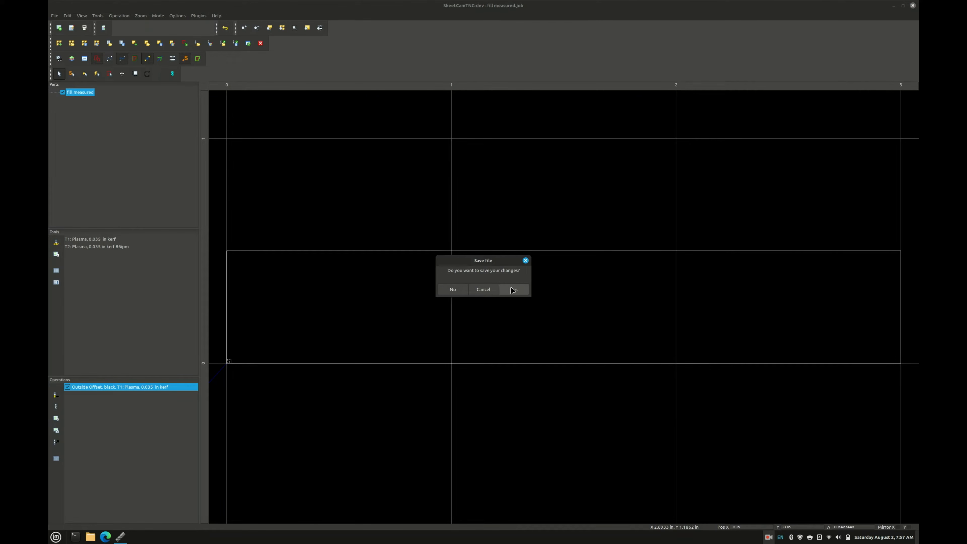
left_click(463, 286)
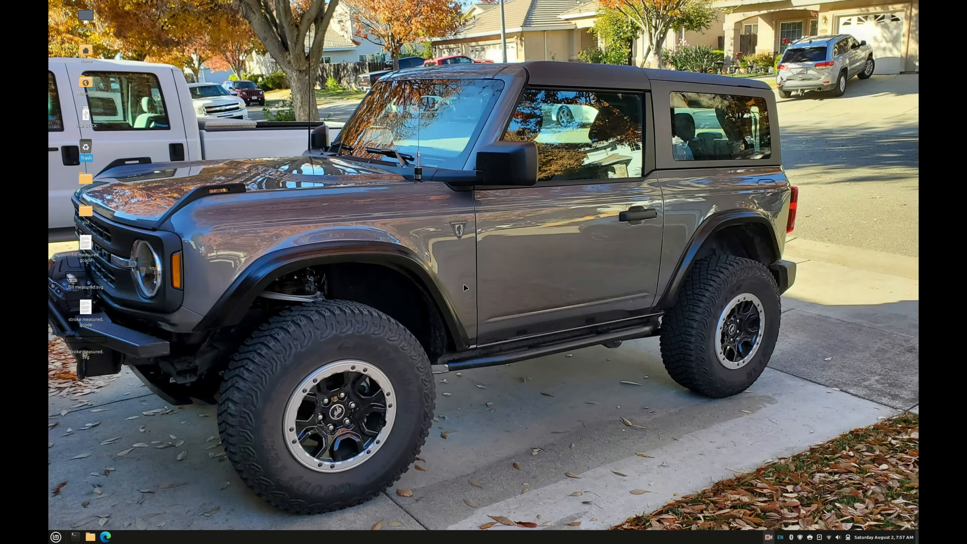